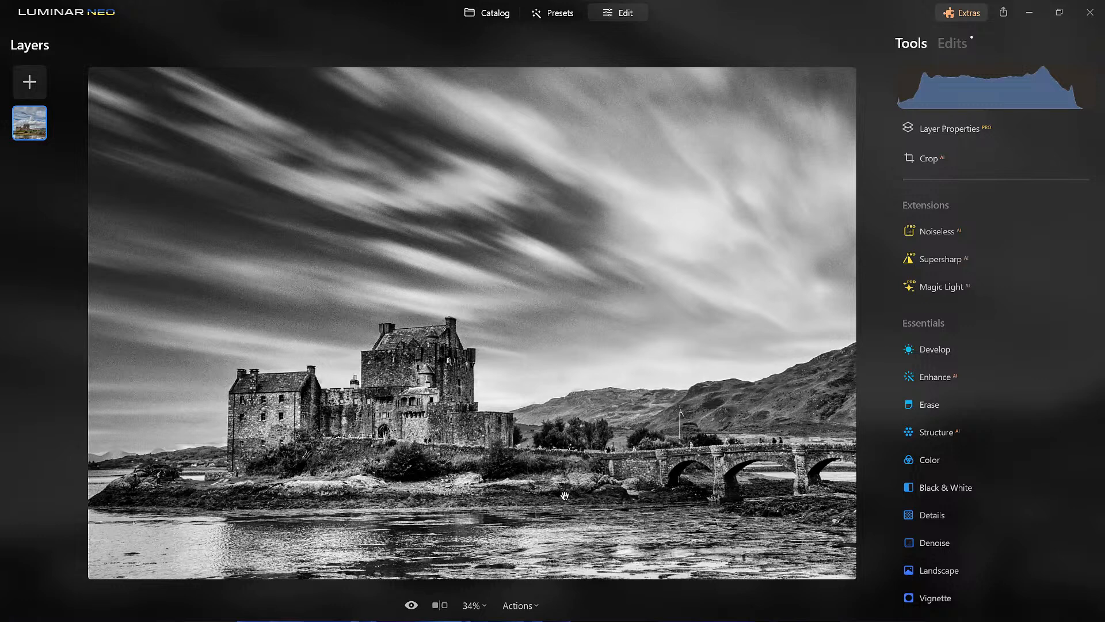
- Compare the castle photo with its unedited original and review its applied edits, from Structure to the earliest Develop edit
click(411, 606)
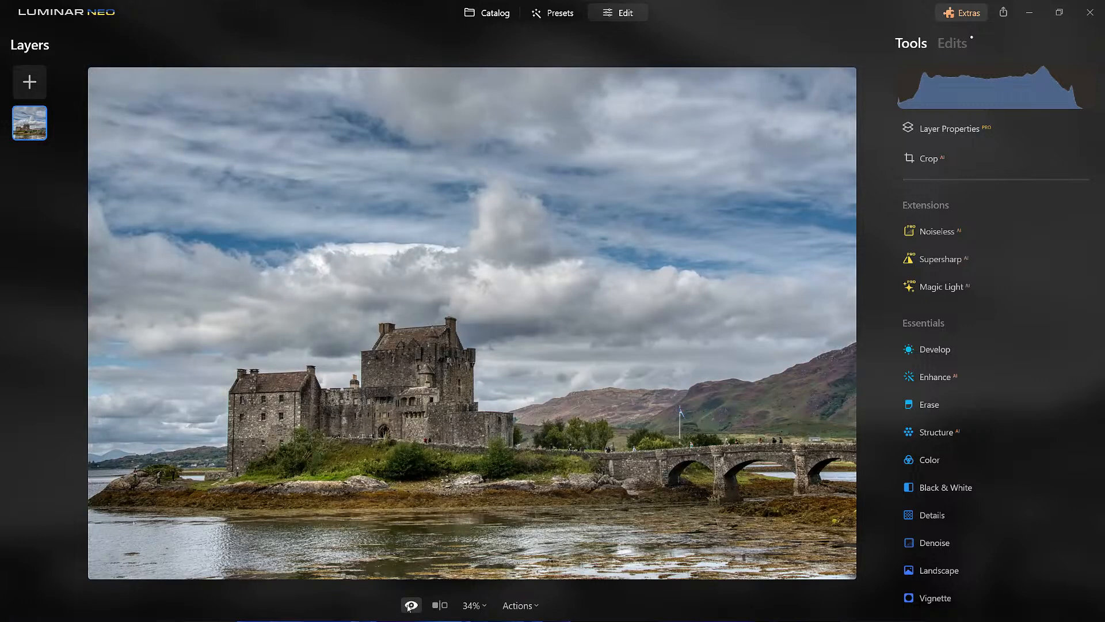
click(410, 606)
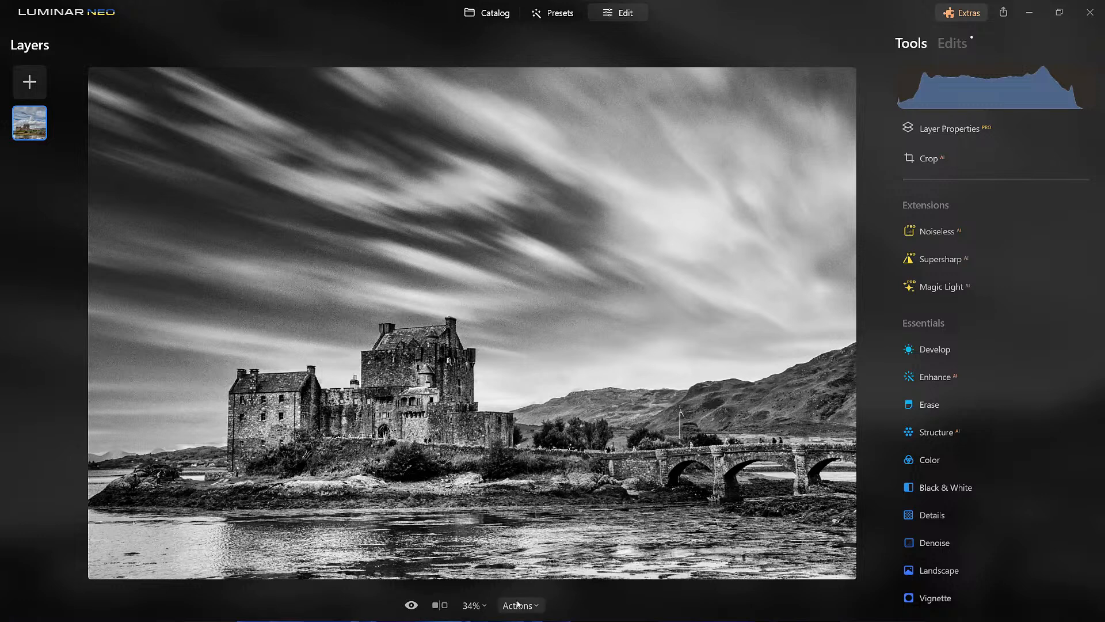
click(958, 44)
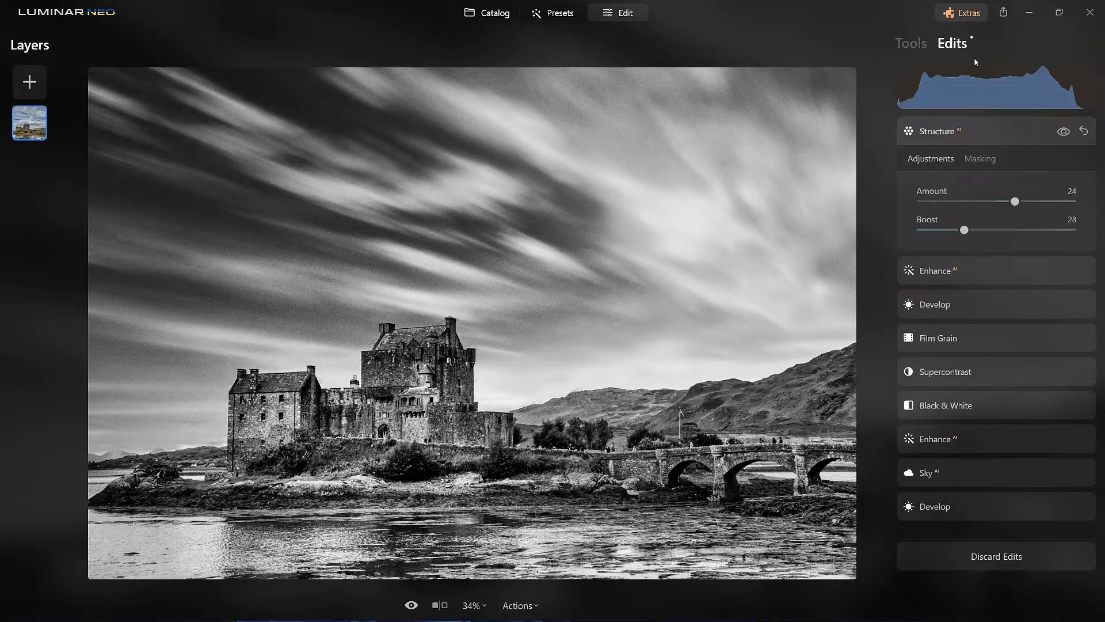
click(977, 131)
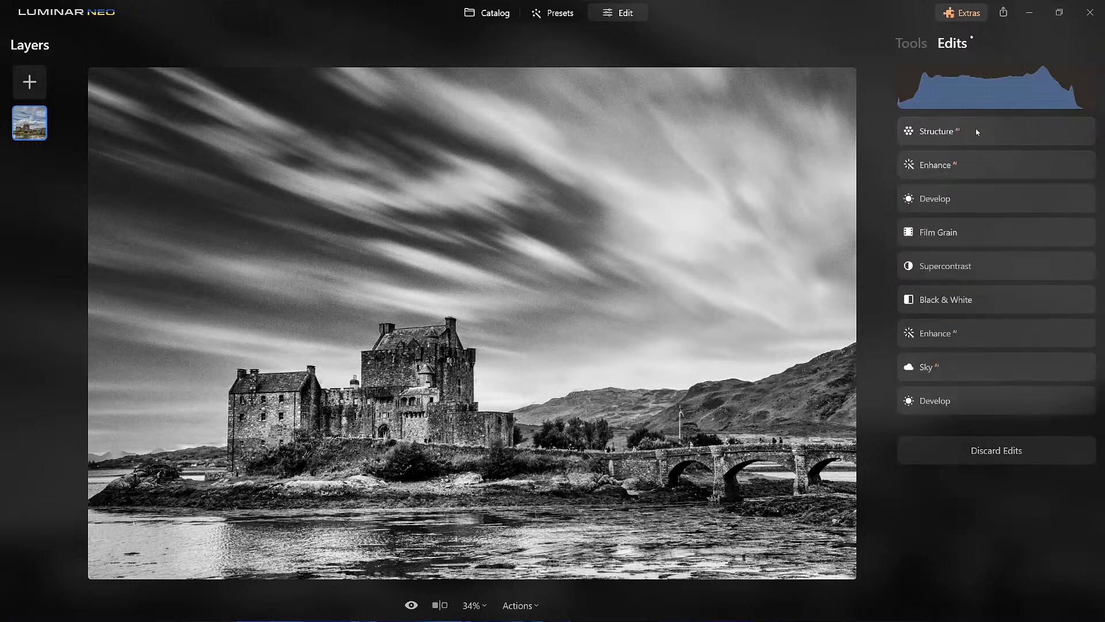
click(966, 405)
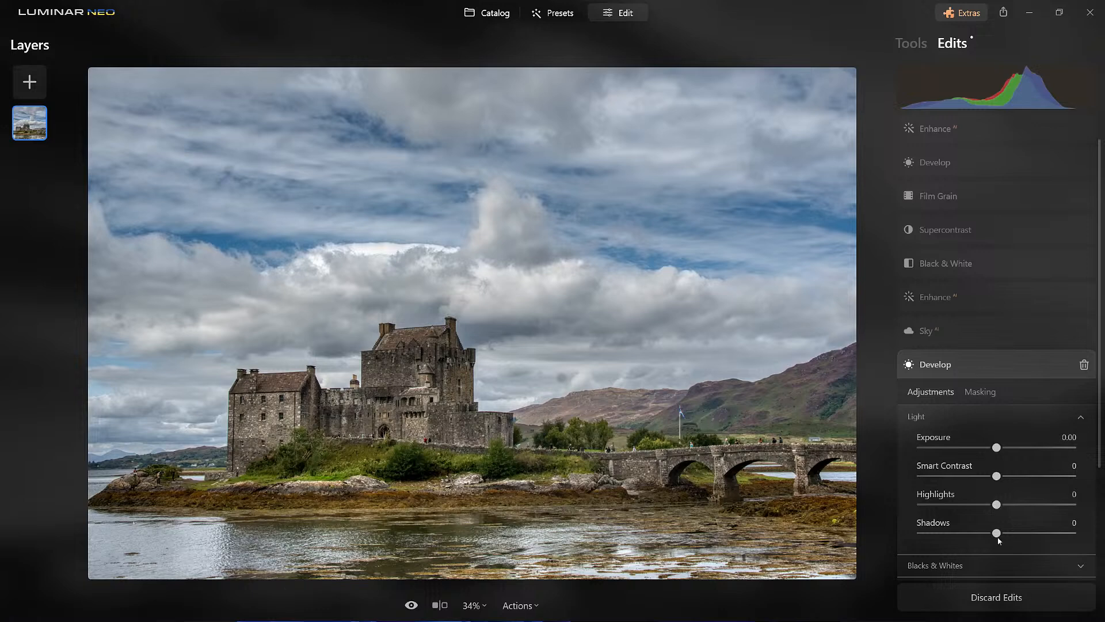
- Discard all existing edits on the castle photo and check the edit history
click(1017, 604)
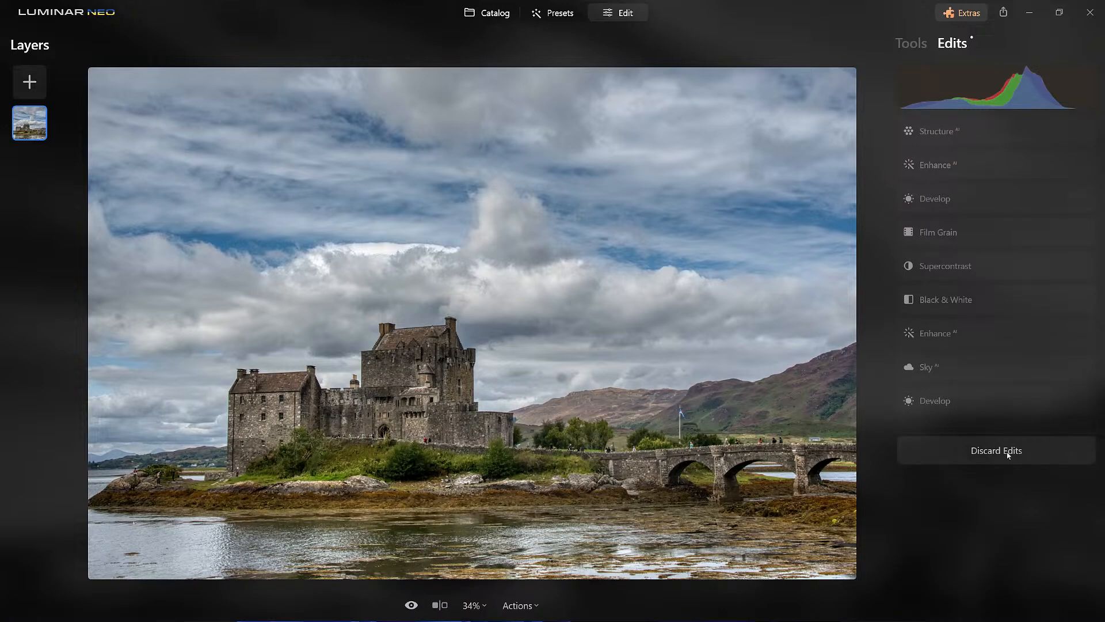
click(911, 50)
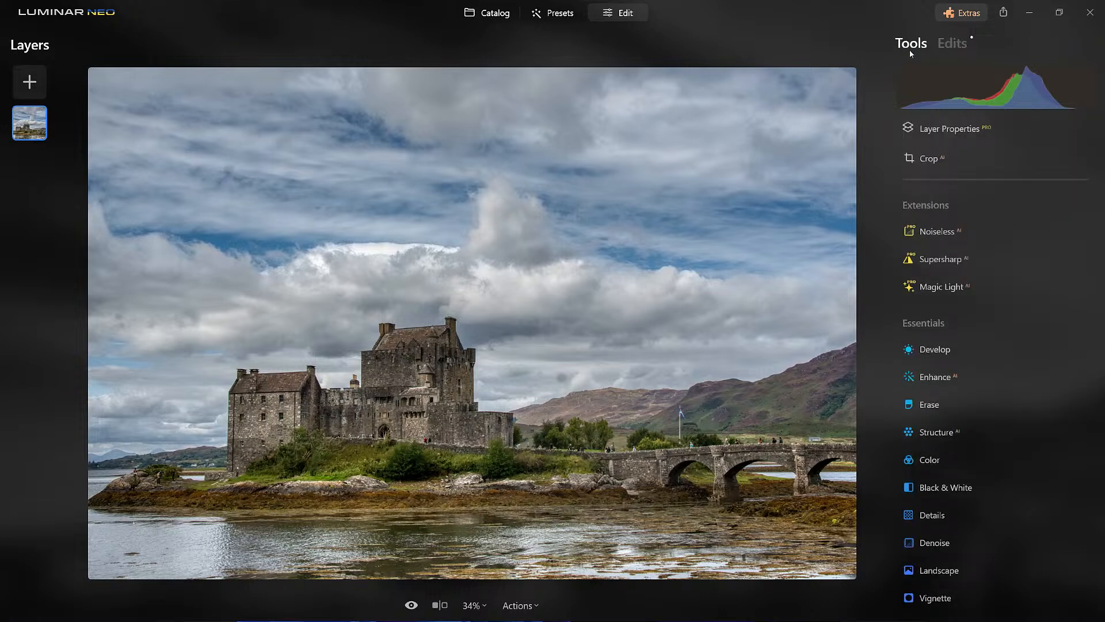
click(951, 49)
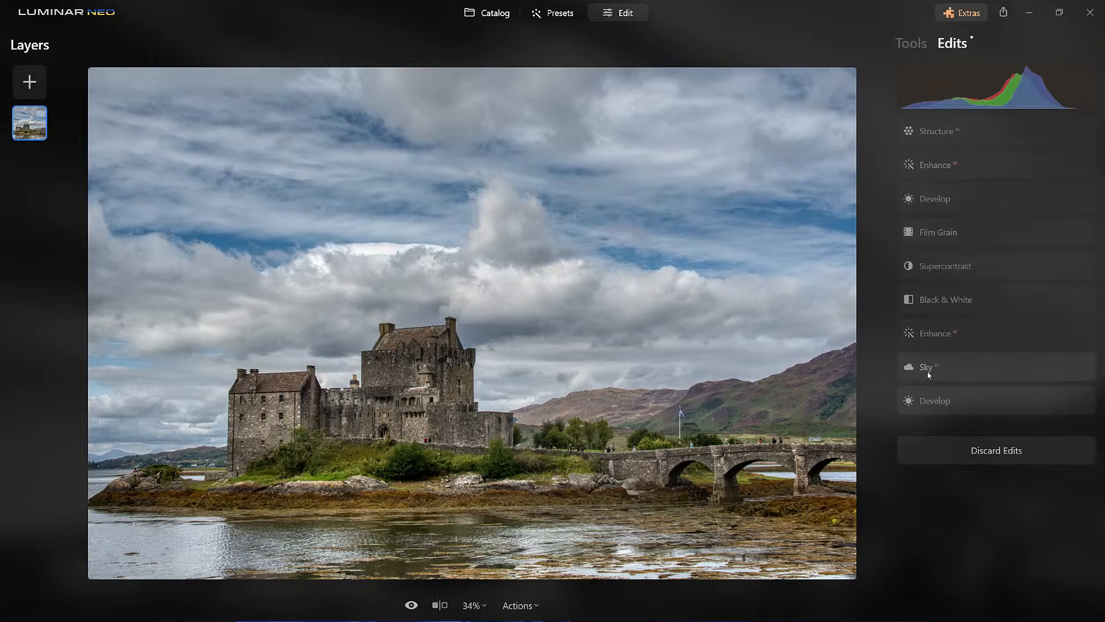
- Replace the sky behind the castle with Bright Blue Sky 1 using Sky AI
click(915, 46)
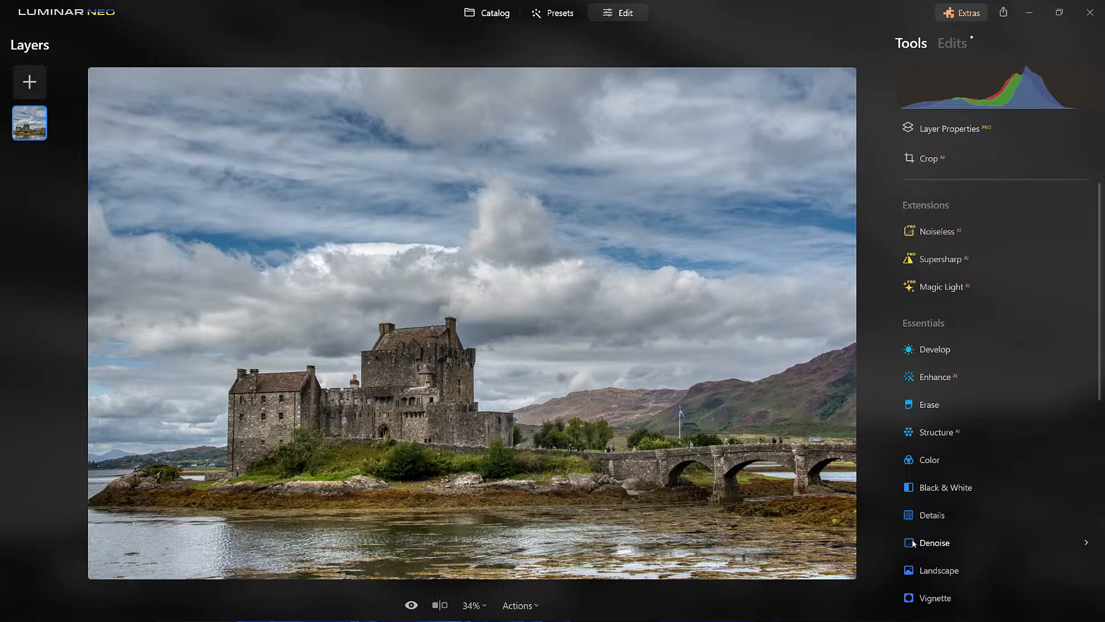
scroll(969, 540, down, 8)
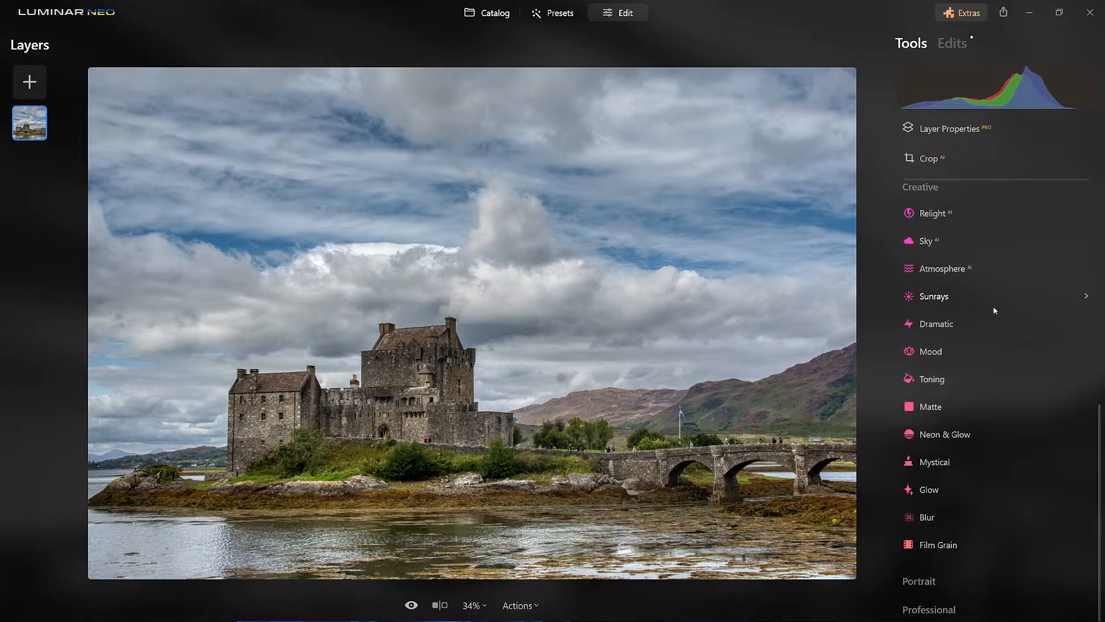
click(931, 244)
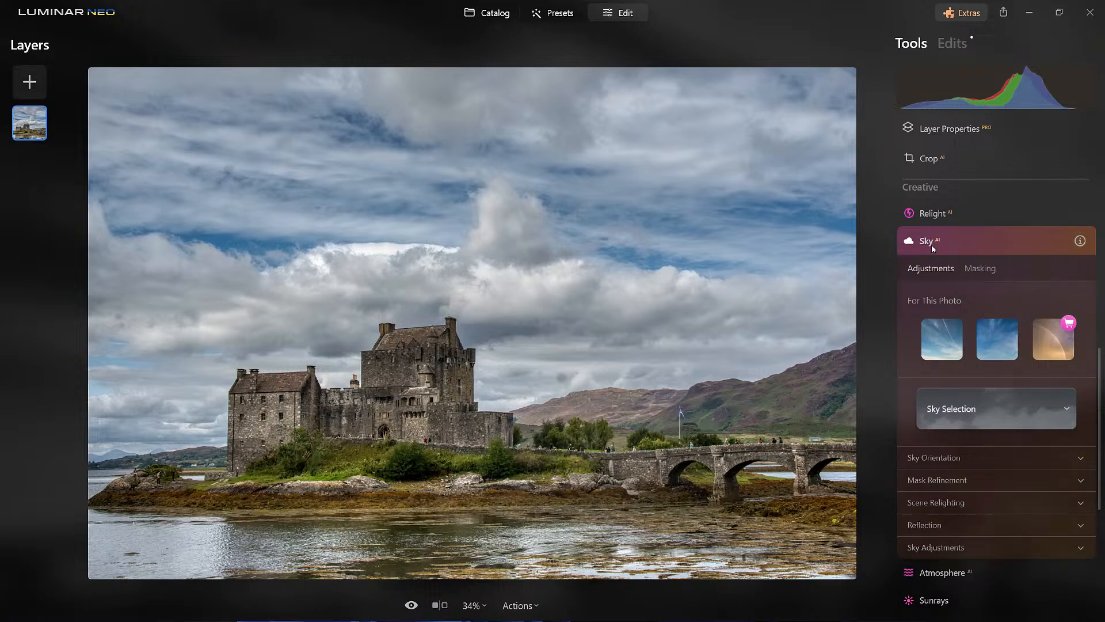
click(941, 342)
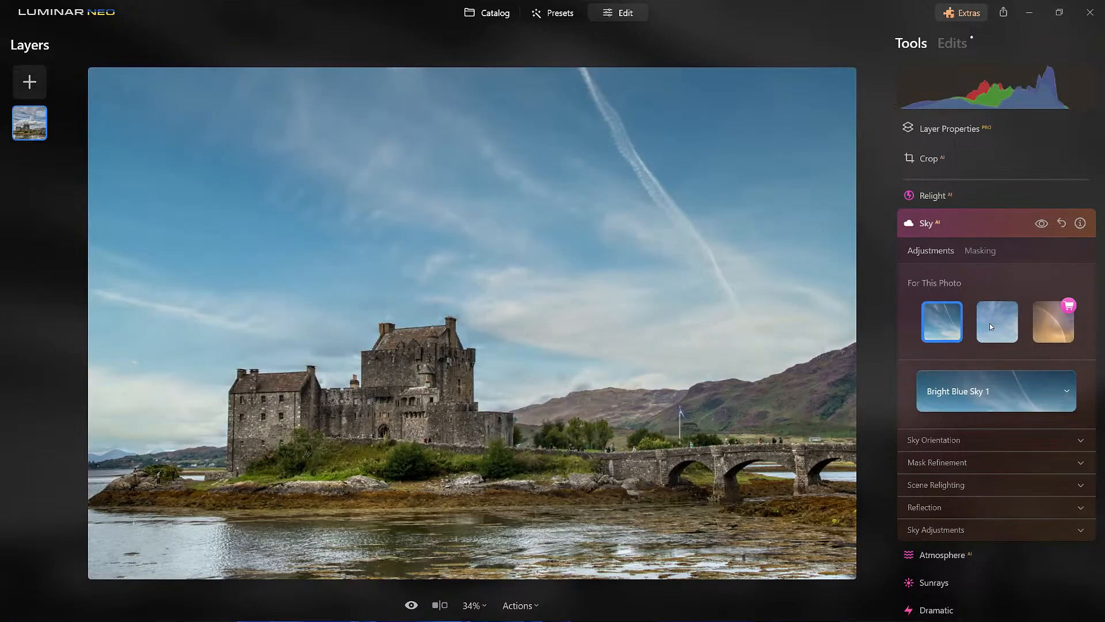
- Try Blue Sky 4 and Blue Sky 5 as alternative skies, and return to Bright Blue Sky 1
click(990, 323)
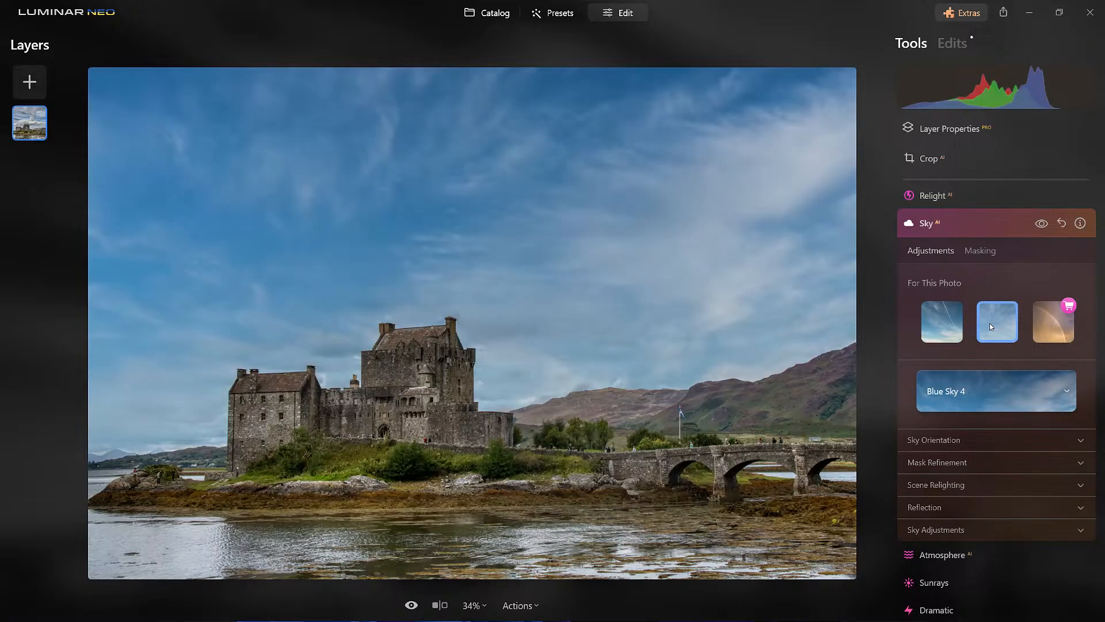
click(989, 391)
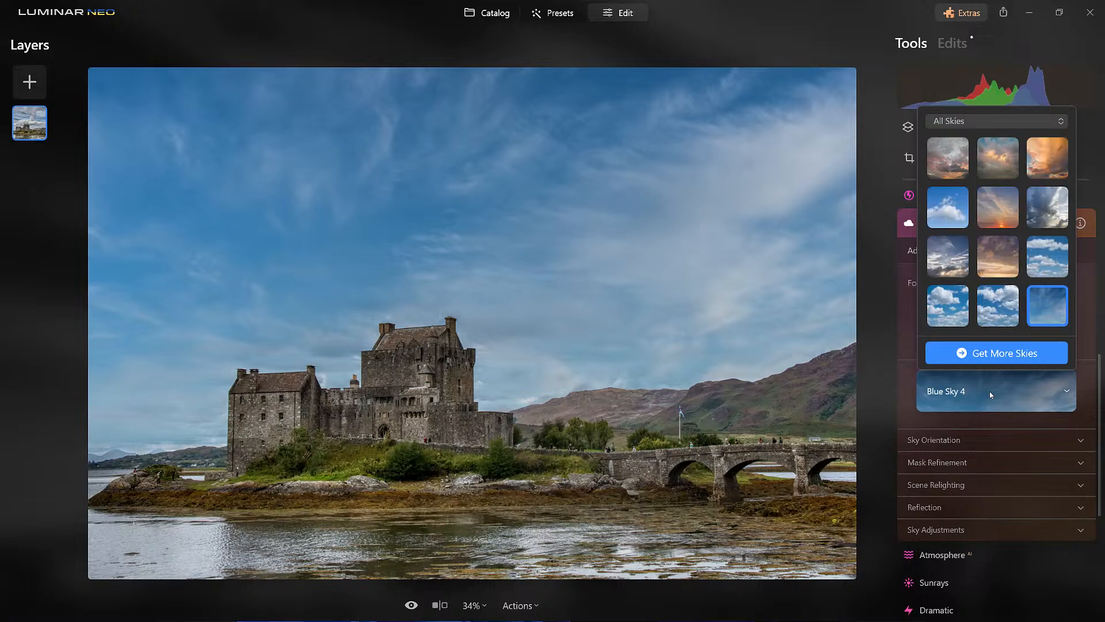
scroll(1037, 240, down, 2)
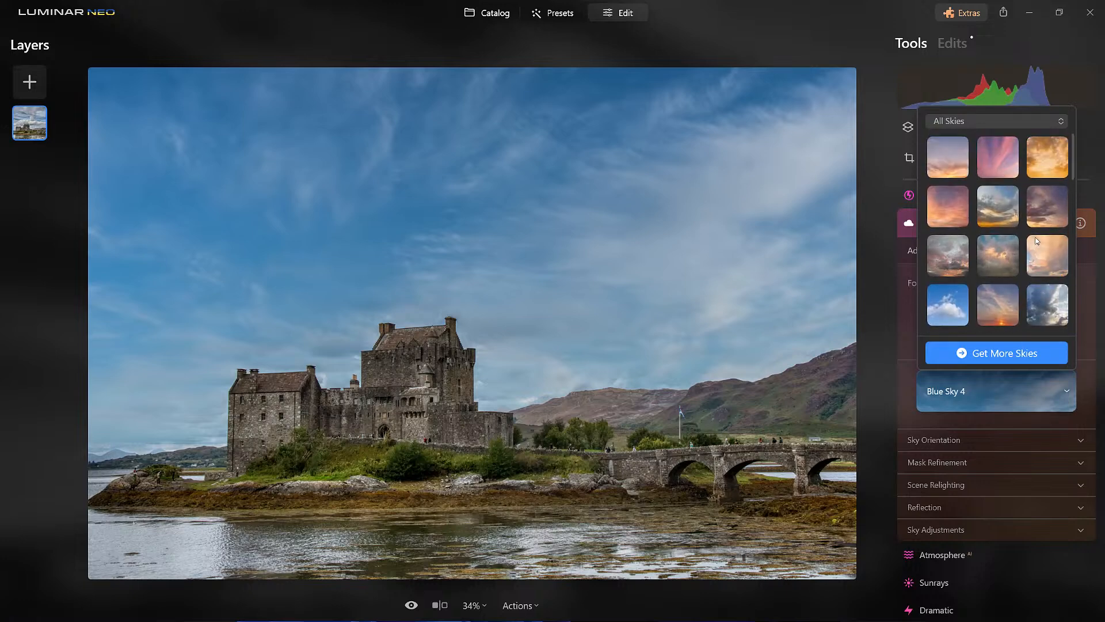
scroll(1037, 240, down, 1)
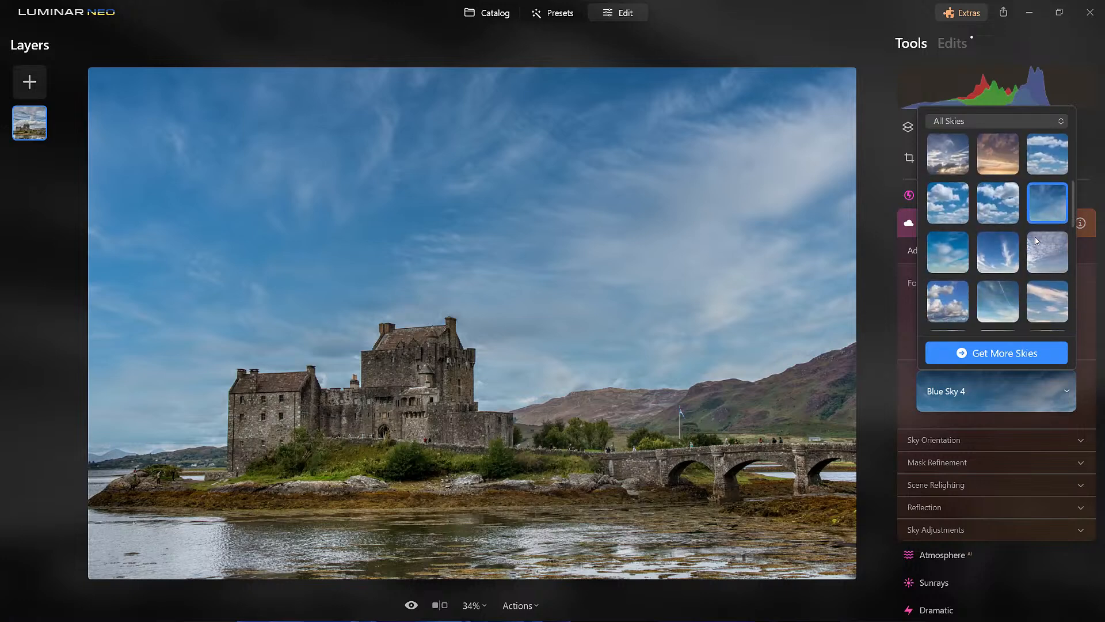
click(961, 246)
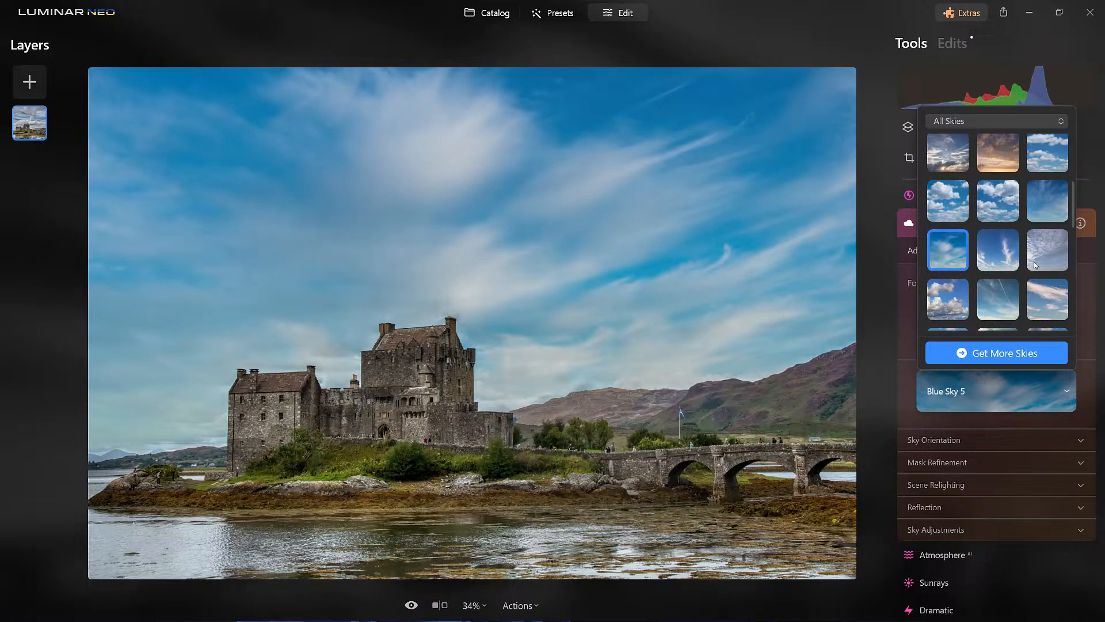
click(1007, 295)
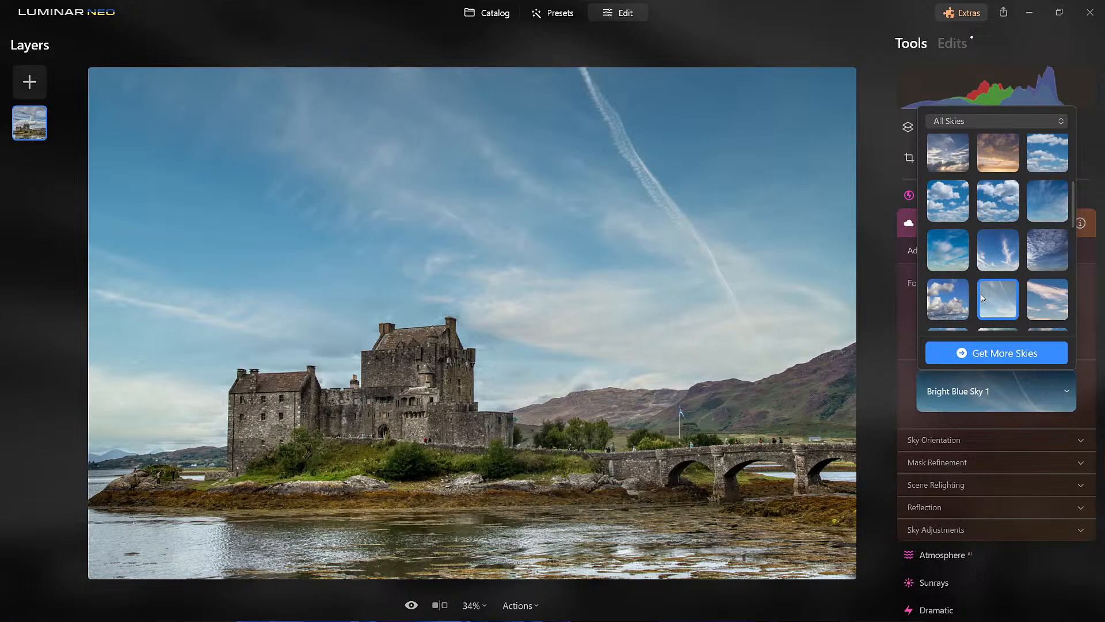
click(989, 427)
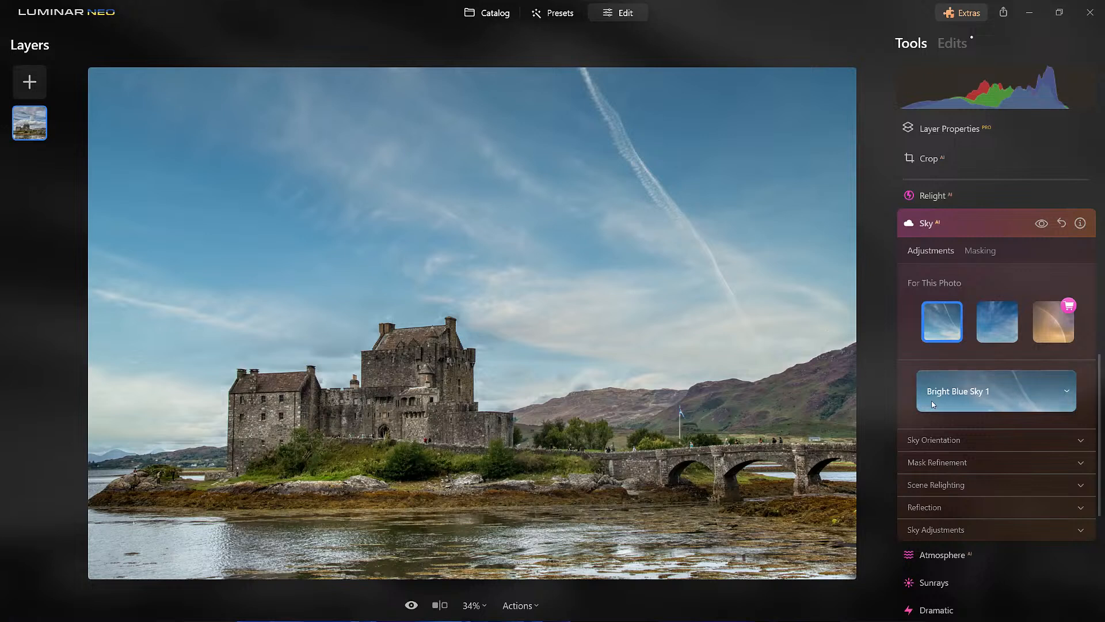
- Soften the replacement sky by setting Defocus to 43 in its sky adjustments
scroll(965, 422, down, 3)
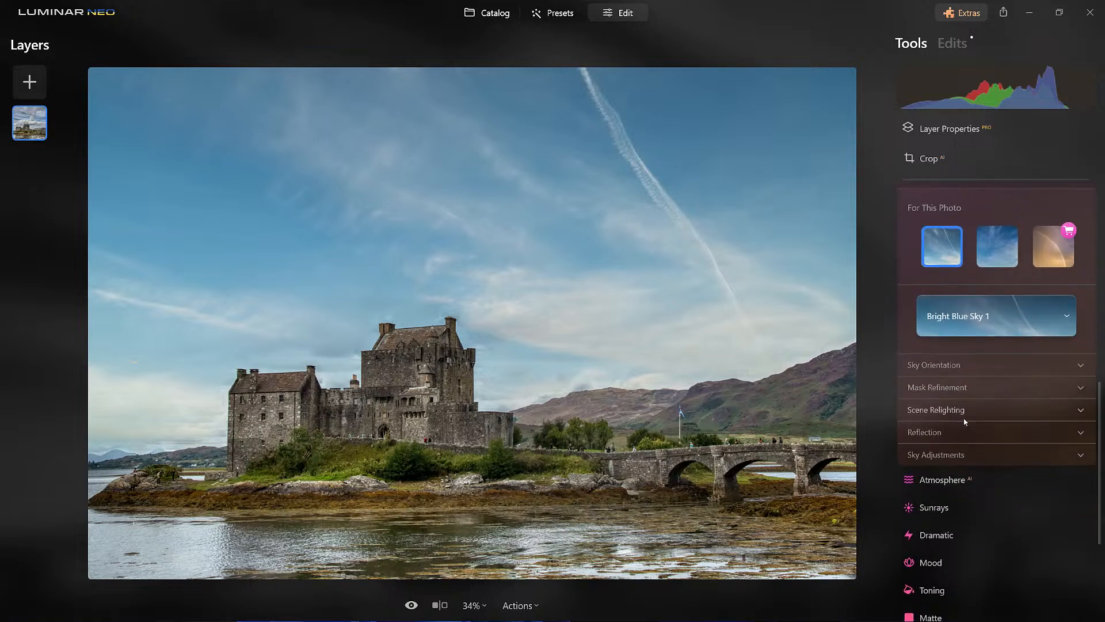
click(972, 451)
scroll(971, 453, down, 1)
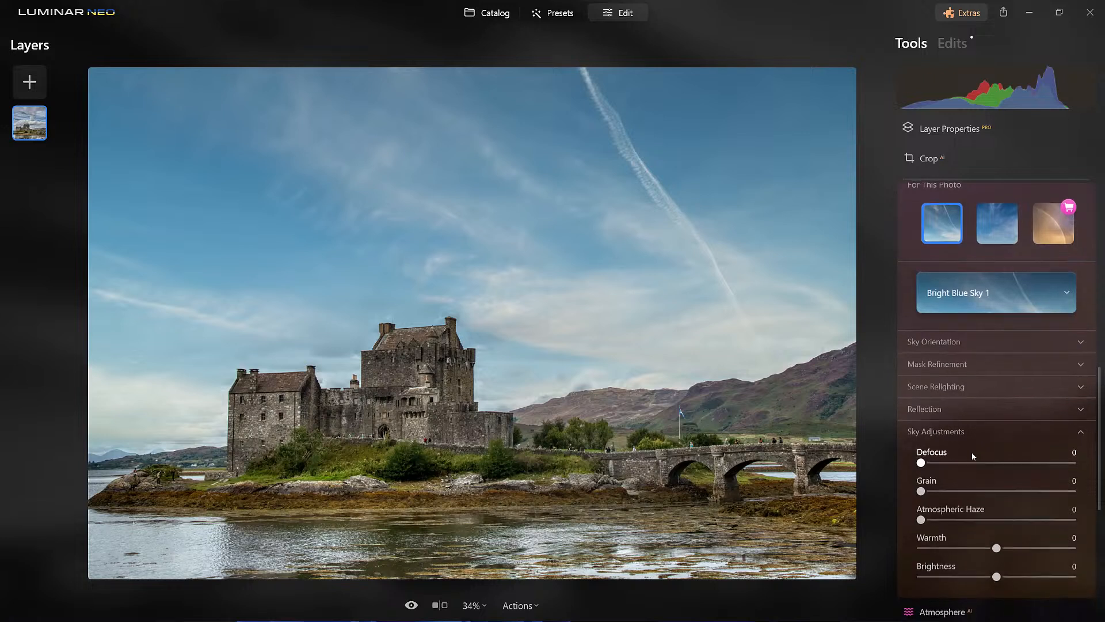
drag(921, 461, 973, 471)
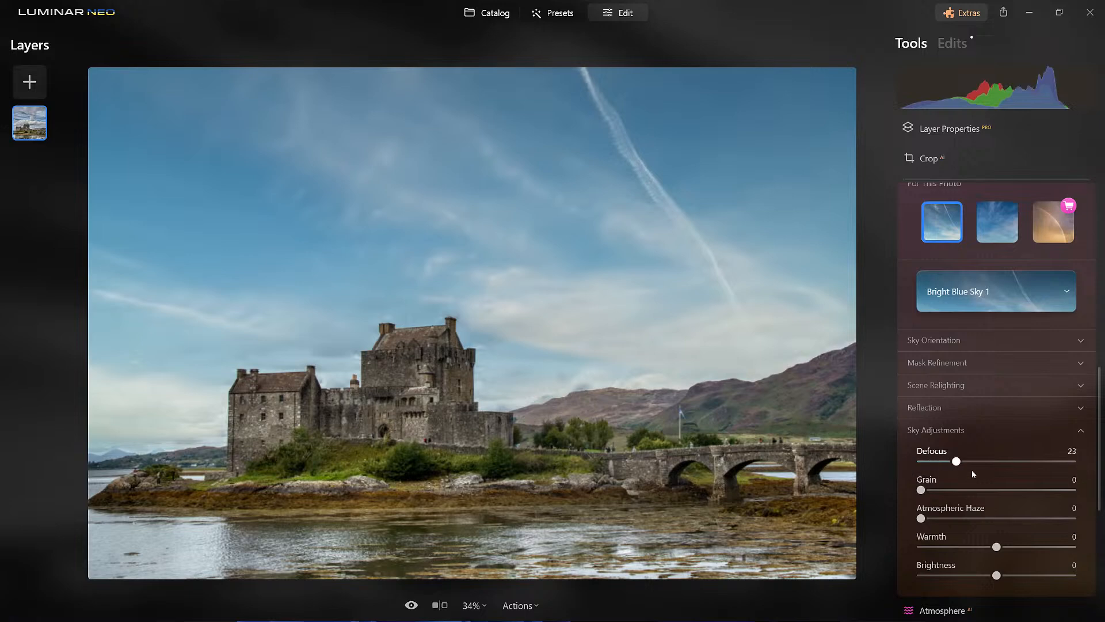
scroll(973, 473, up, 2)
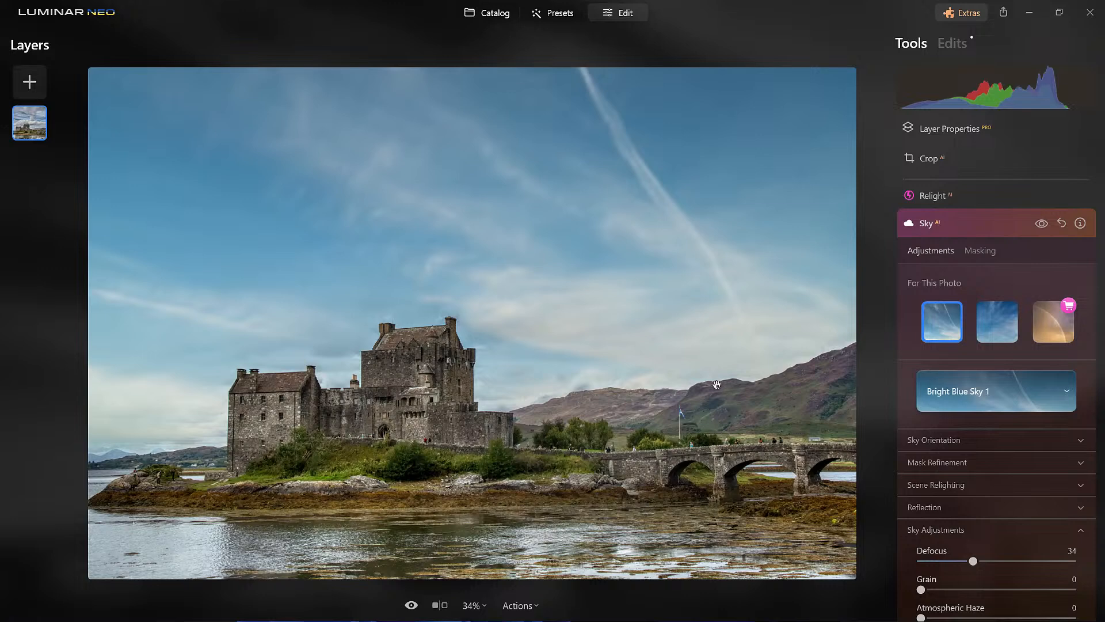
scroll(711, 352, down, 3)
scroll(710, 349, up, 3)
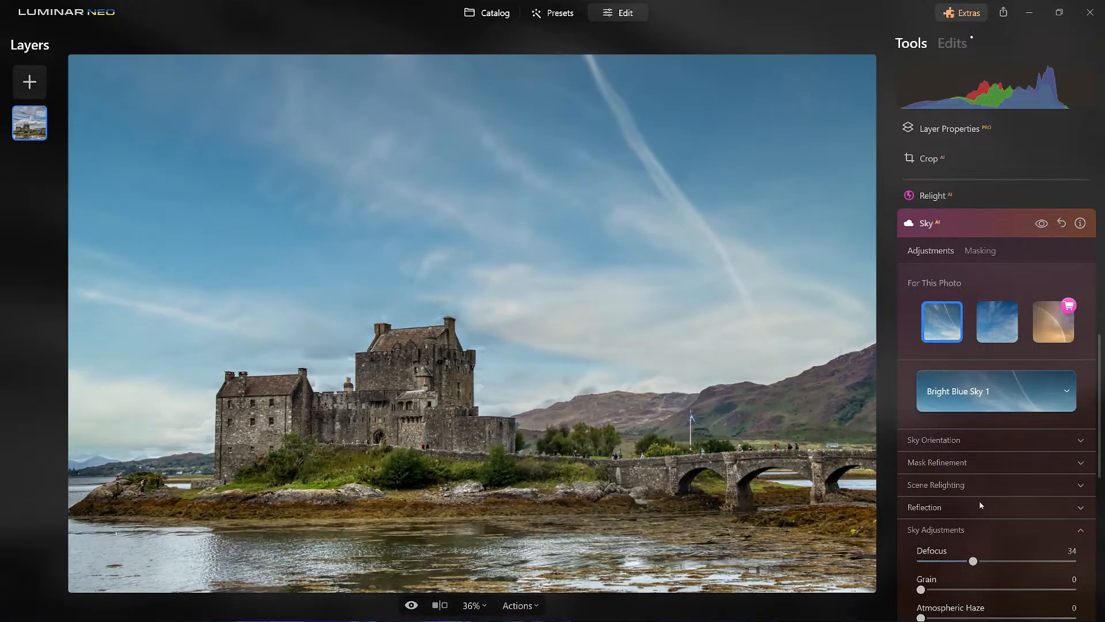
click(978, 559)
drag(977, 563, 986, 563)
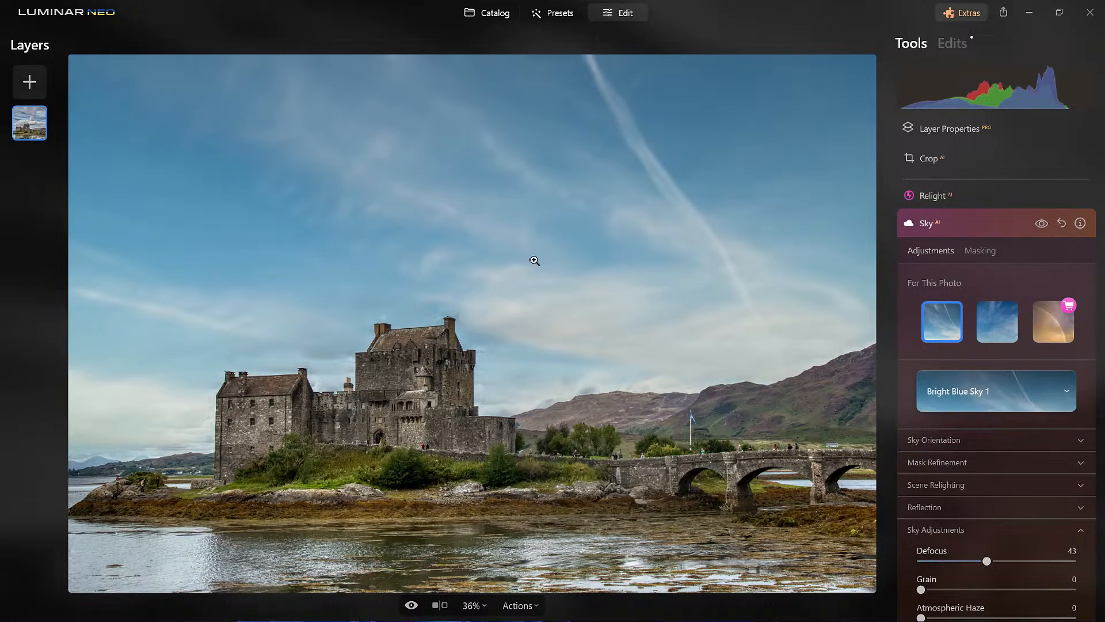
click(993, 224)
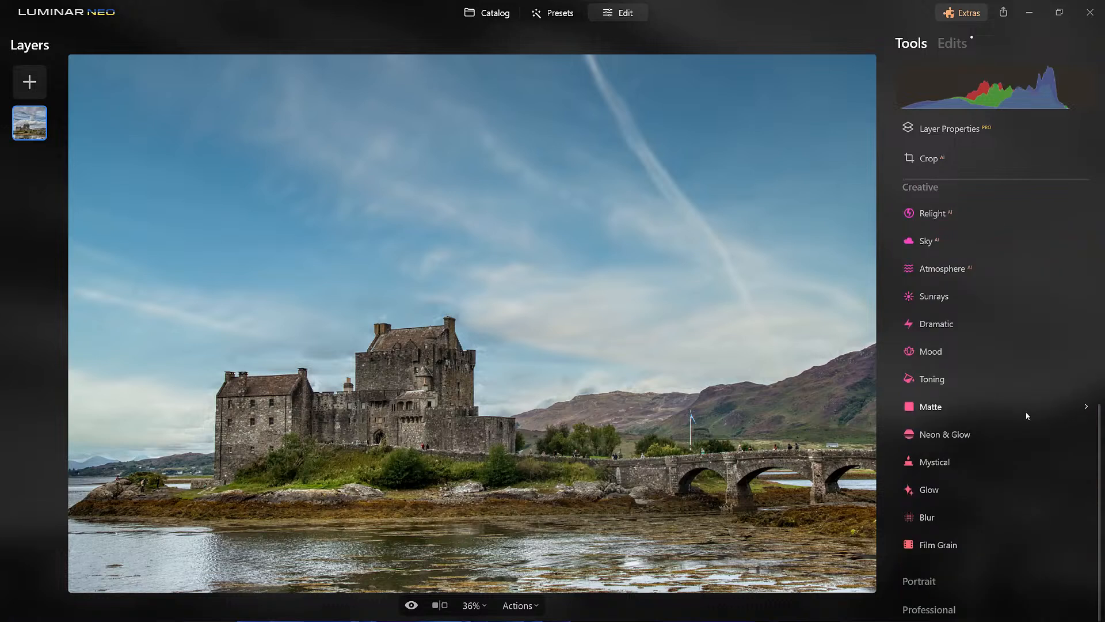
- Convert the castle photo to black and white with the Black & White tool
scroll(1025, 418, up, 4)
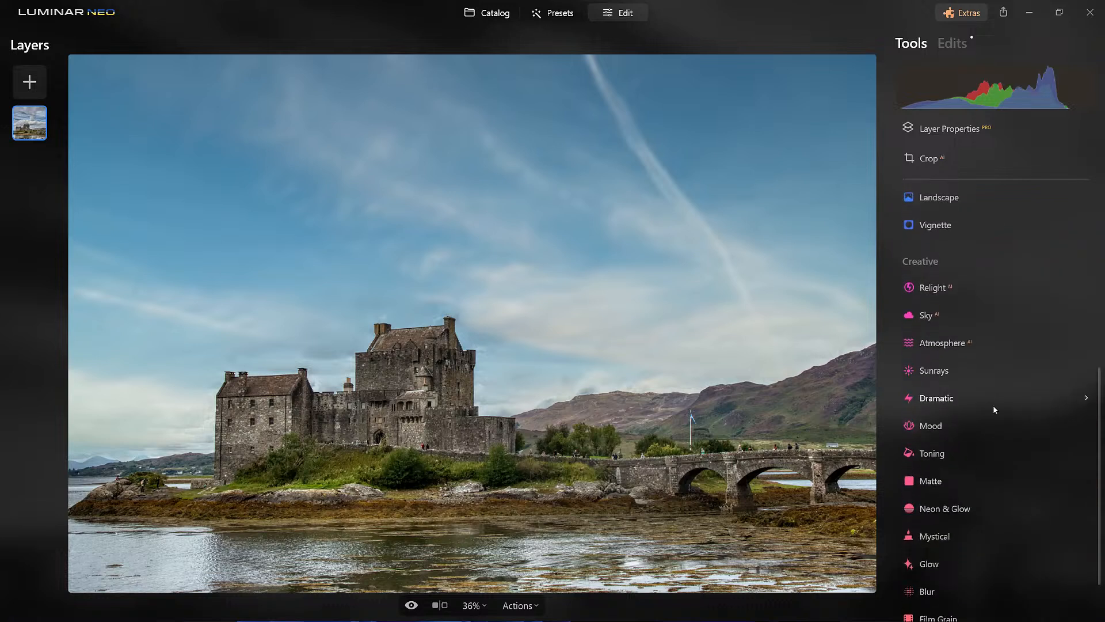
click(961, 296)
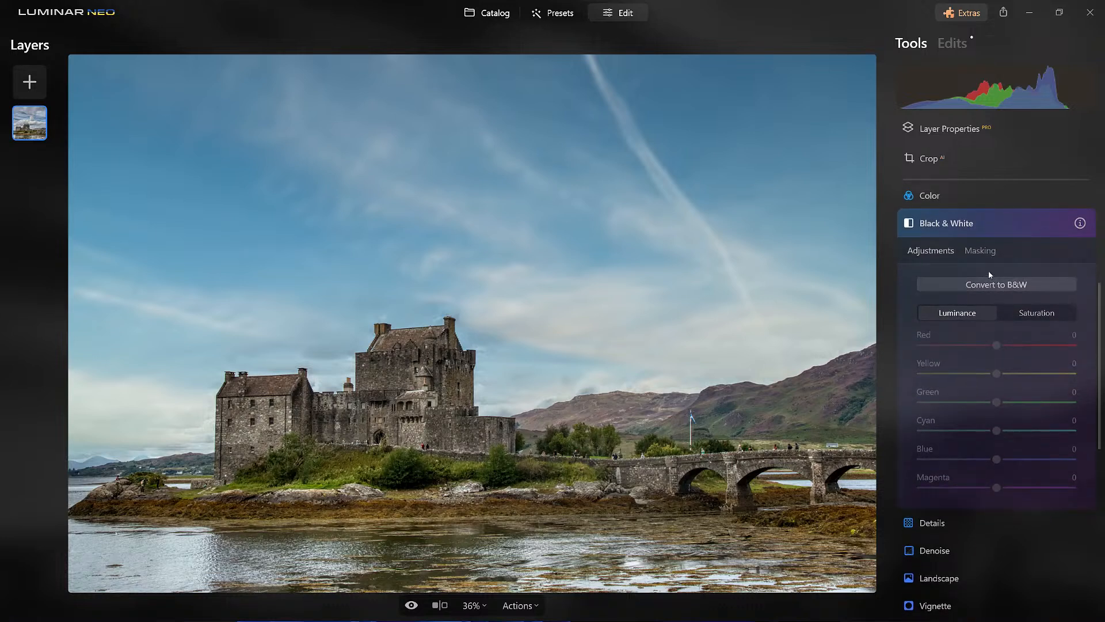
click(989, 285)
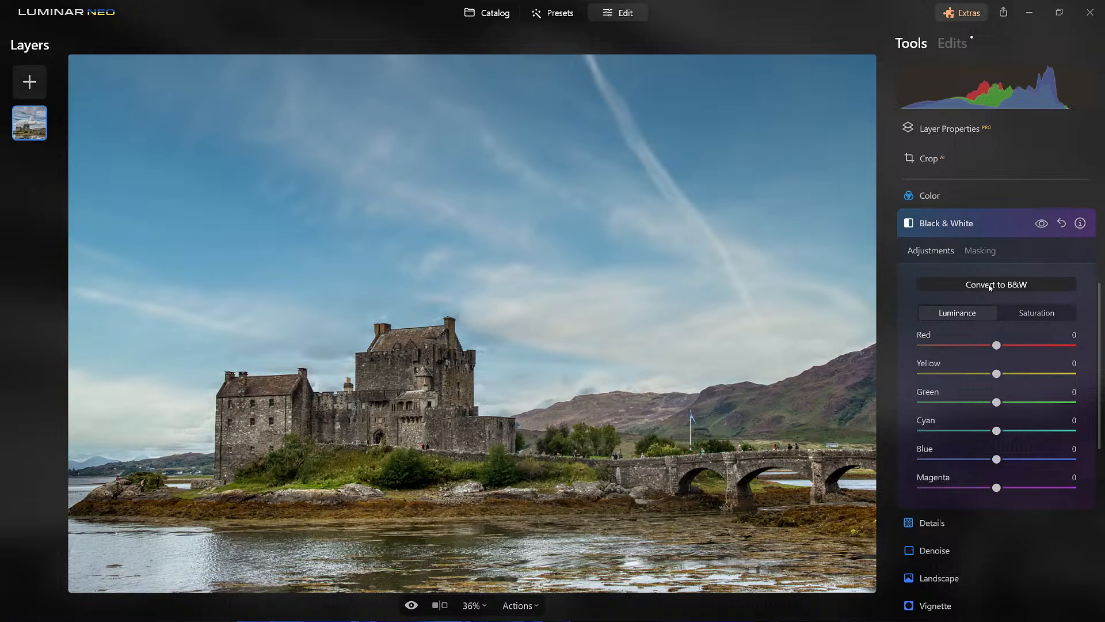
click(990, 285)
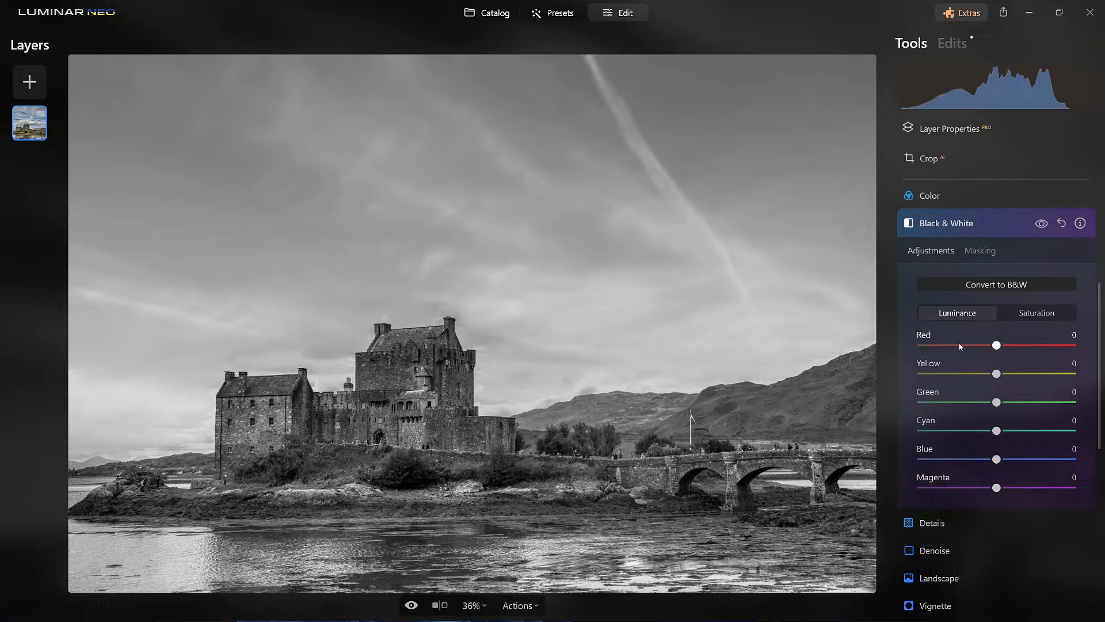
- Set the black-and-white luminance of Red to 12 and Yellow to -22
drag(997, 345, 1011, 367)
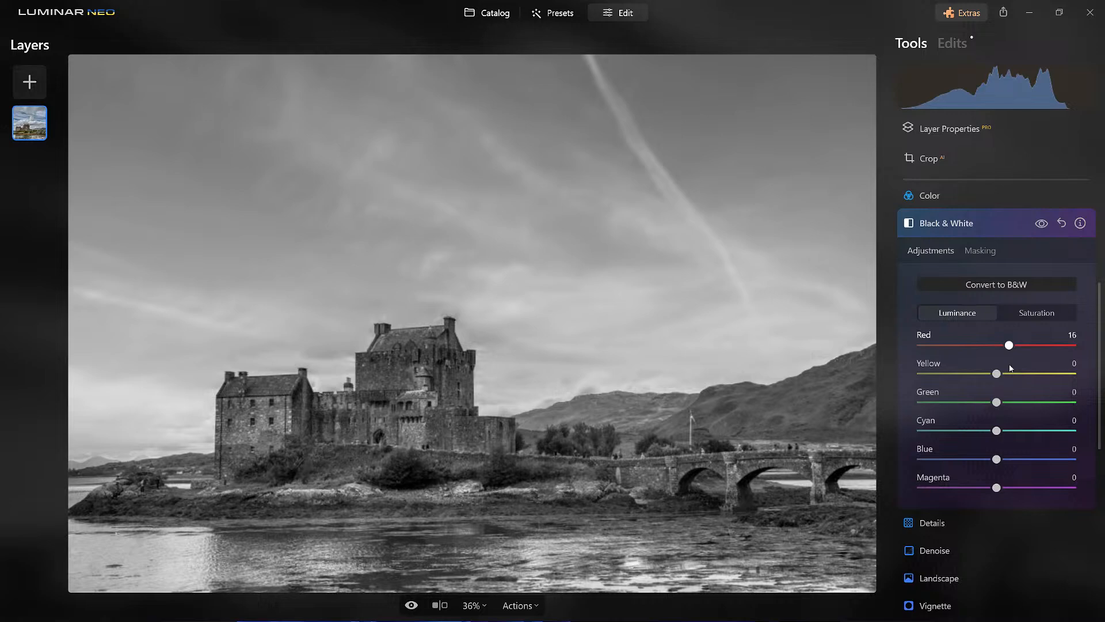
drag(1011, 367, 1007, 371)
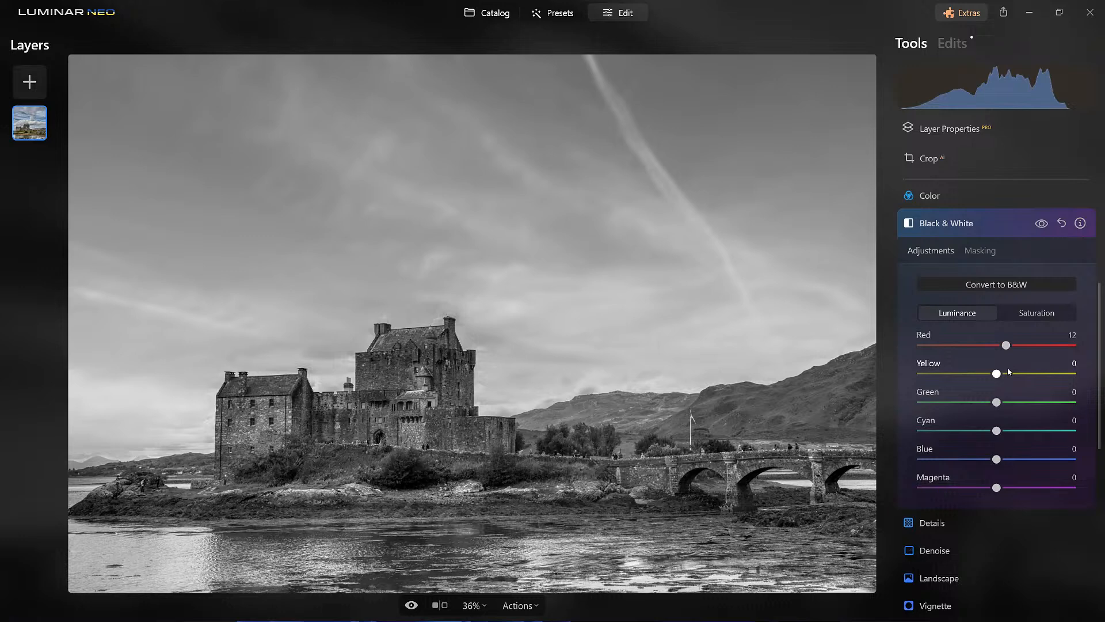
drag(997, 374, 1011, 399)
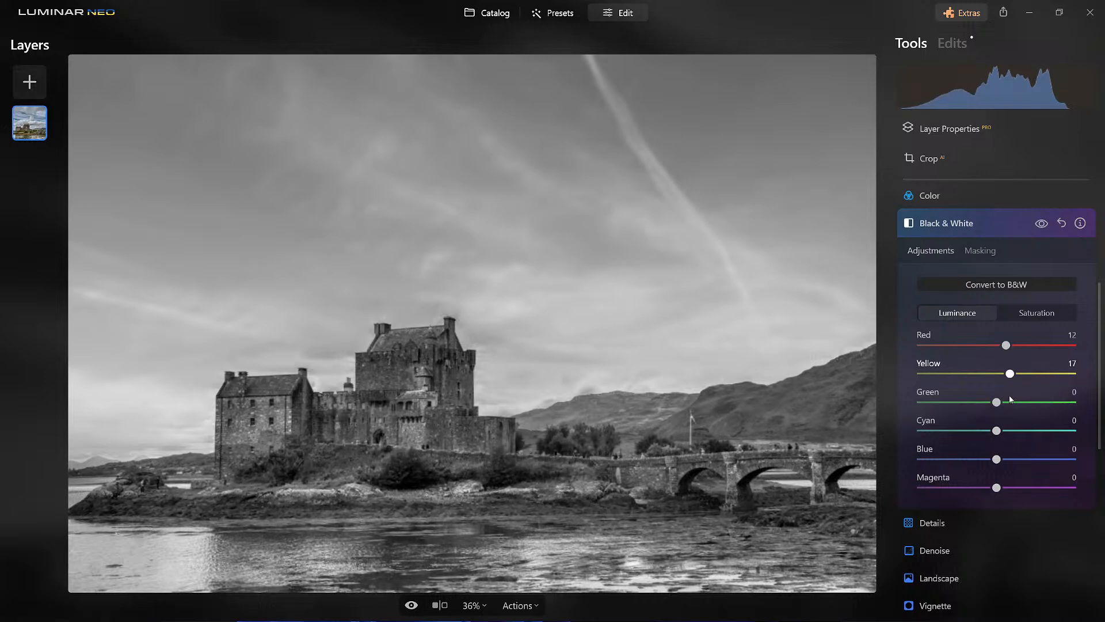
drag(1011, 399, 981, 403)
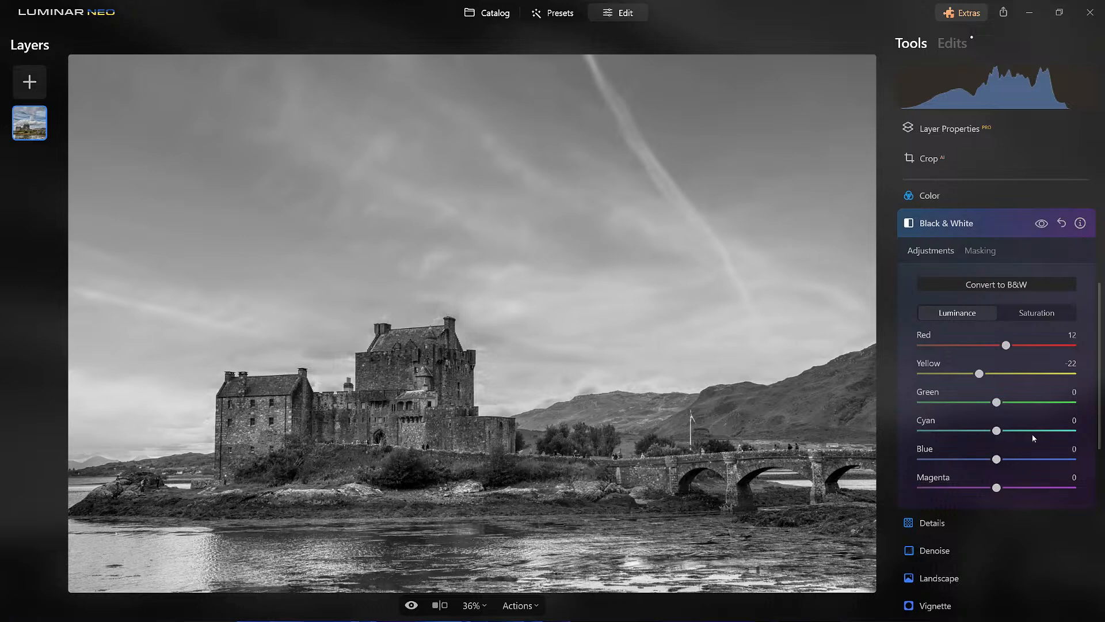
- Set the black-and-white luminance of Green to -28
drag(998, 403, 1079, 403)
click(533, 479)
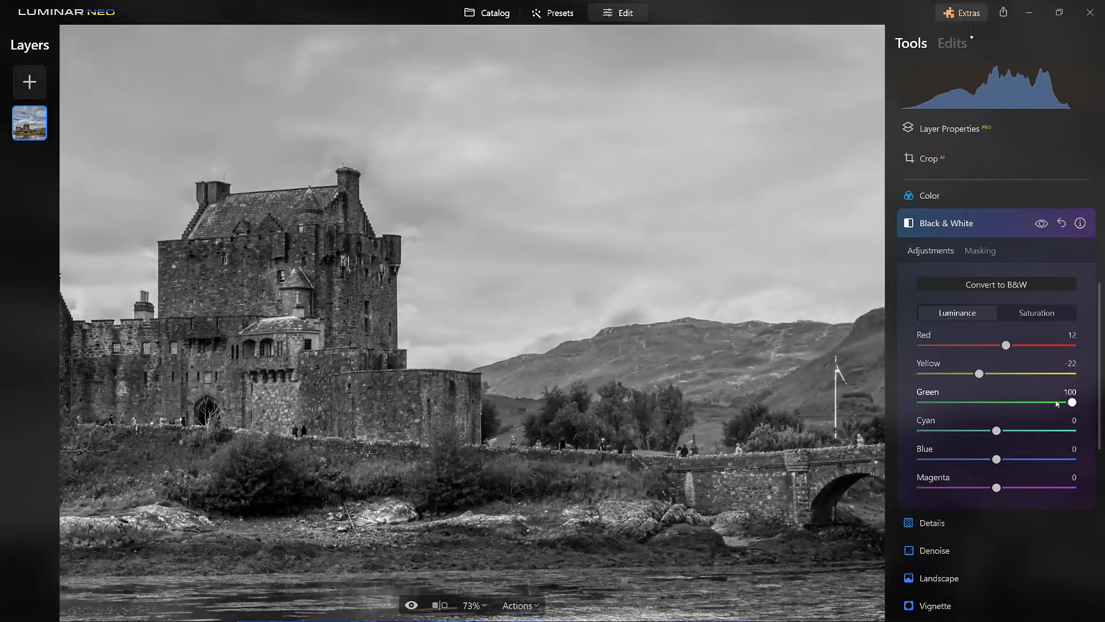
drag(1073, 403, 1100, 408)
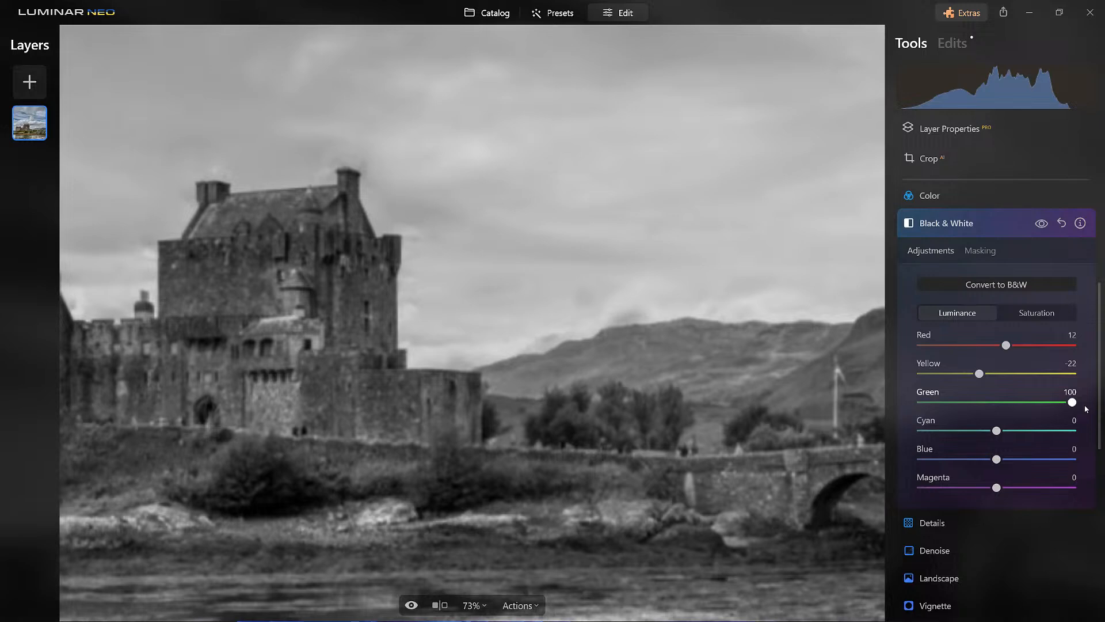
drag(1051, 419, 971, 413)
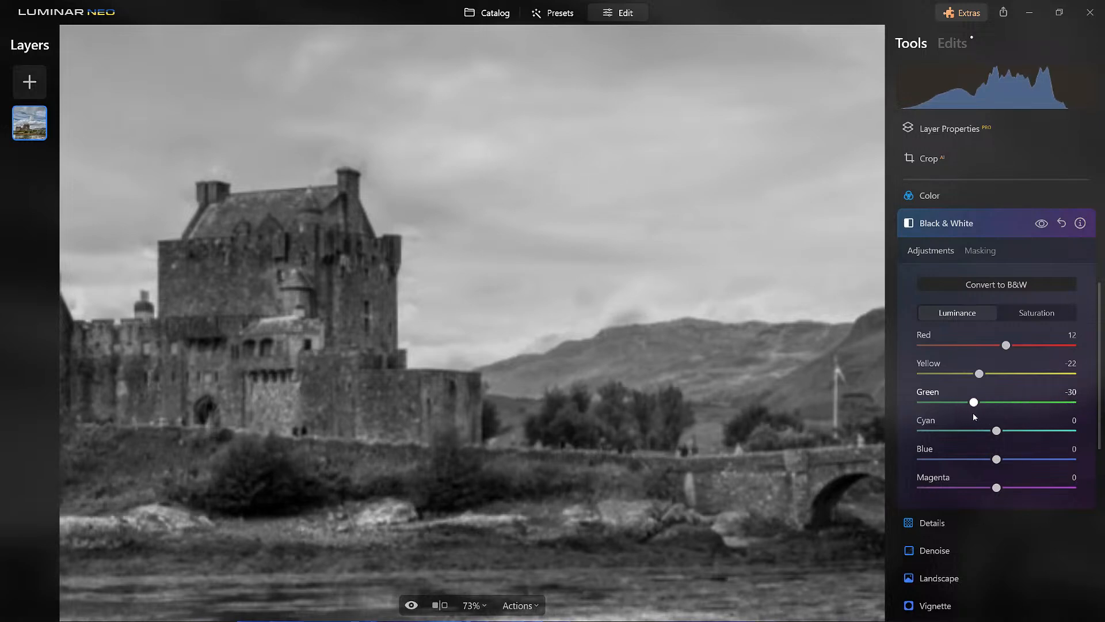
drag(973, 412, 975, 413)
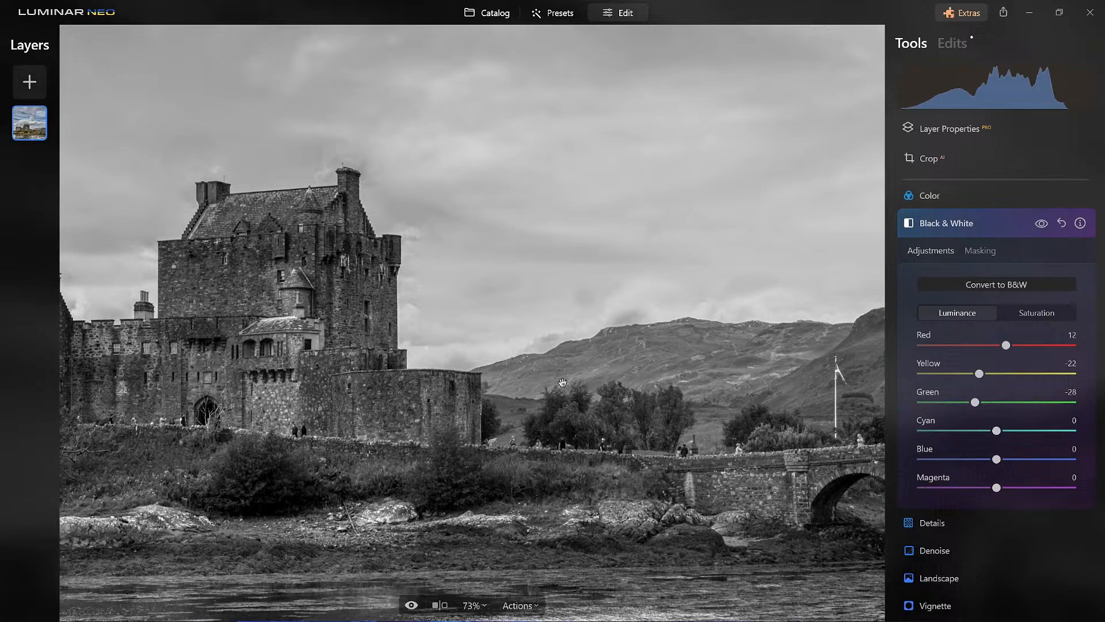
- Darken the sky by setting the black-and-white luminance of Cyan to -30 and Blue to -49
scroll(563, 384, down, 3)
scroll(562, 384, down, 2)
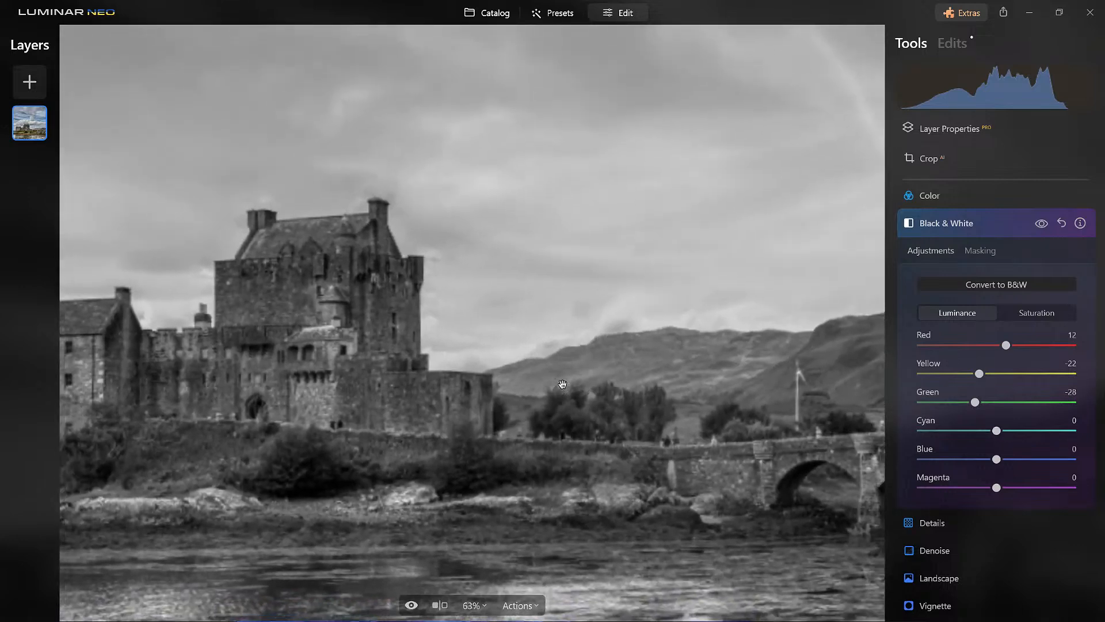
drag(997, 430, 1069, 433)
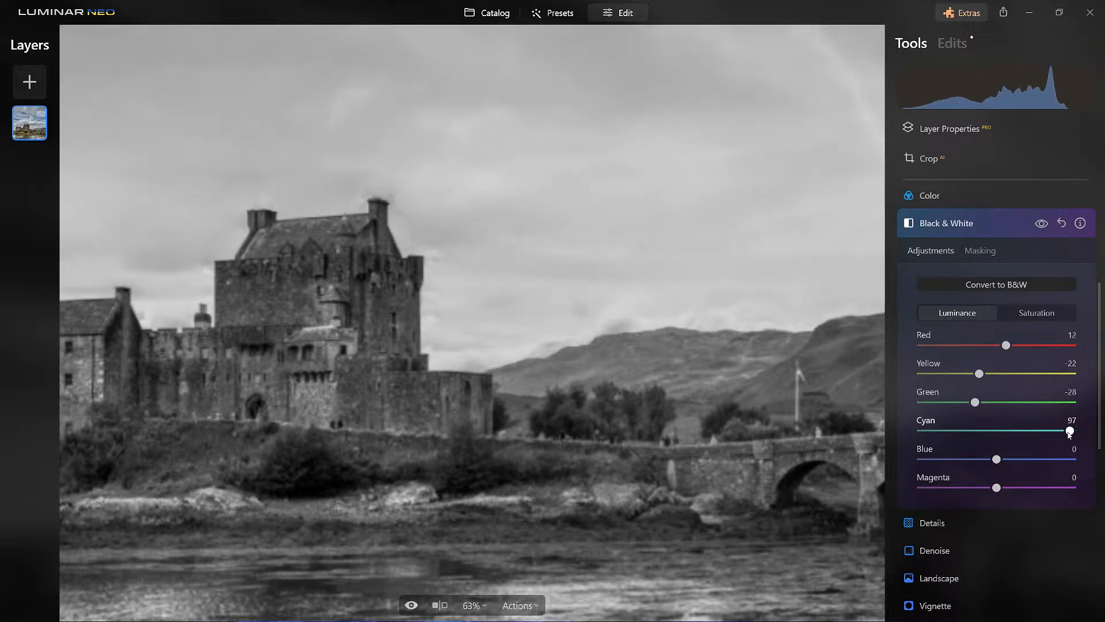
drag(1069, 434, 848, 433)
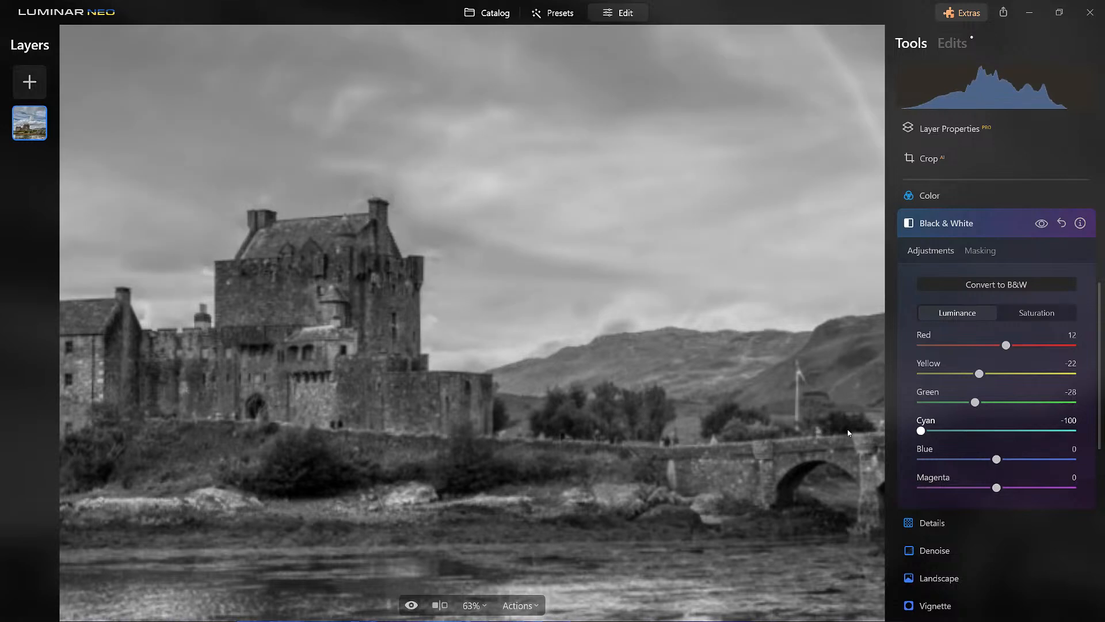
drag(921, 430, 973, 440)
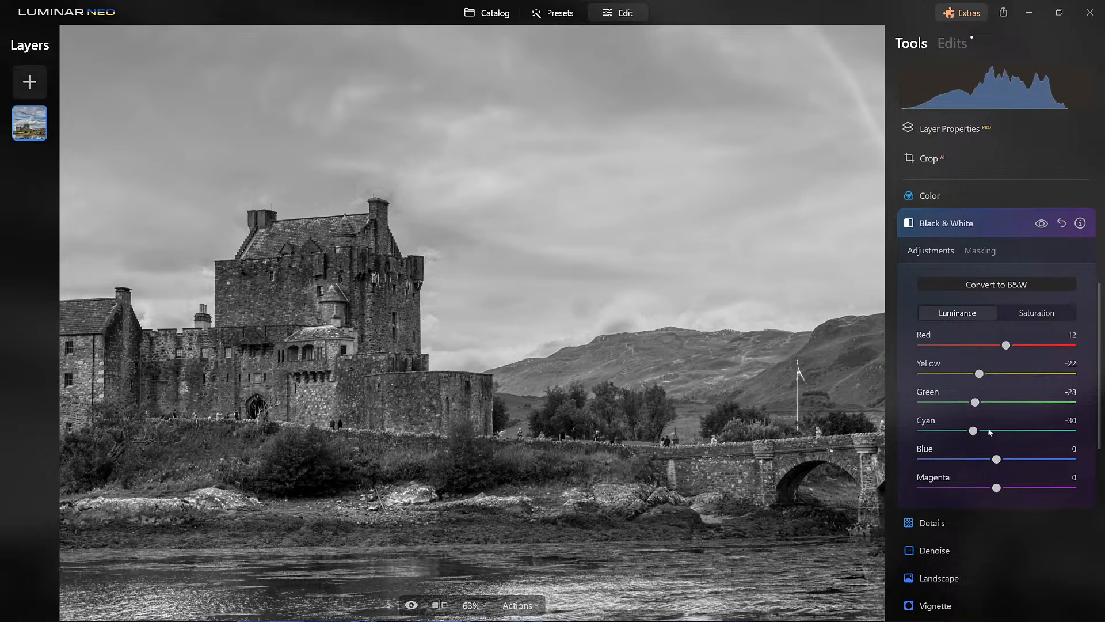
drag(1003, 465, 863, 468)
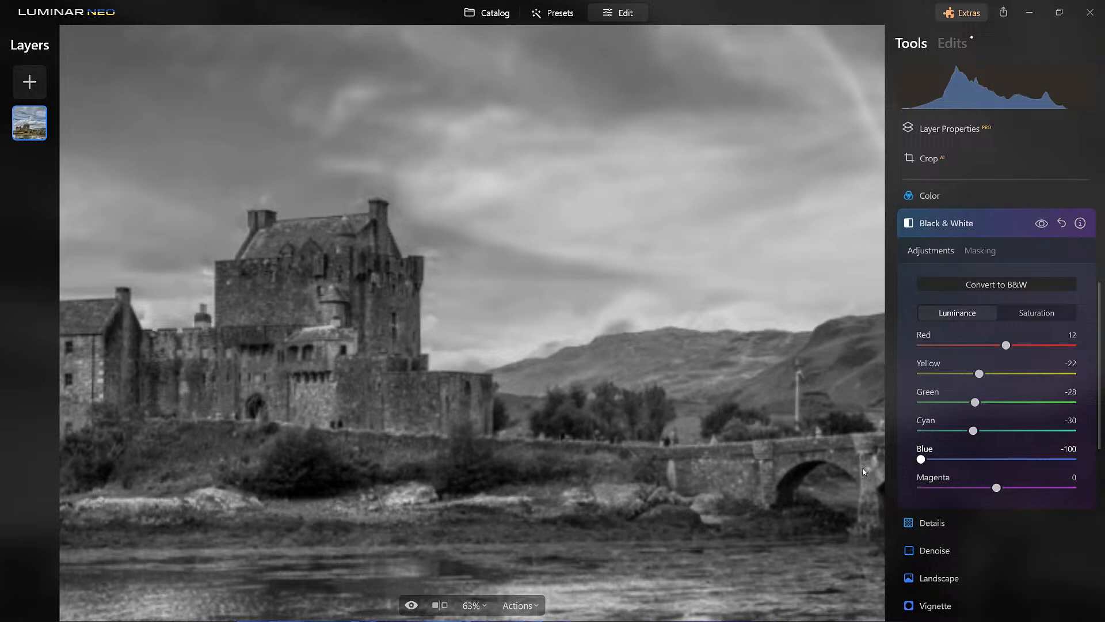
drag(921, 460, 960, 464)
- Compare the castle photo with and without the Black & White effect, leaving the effect switched on
scroll(633, 312, down, 2)
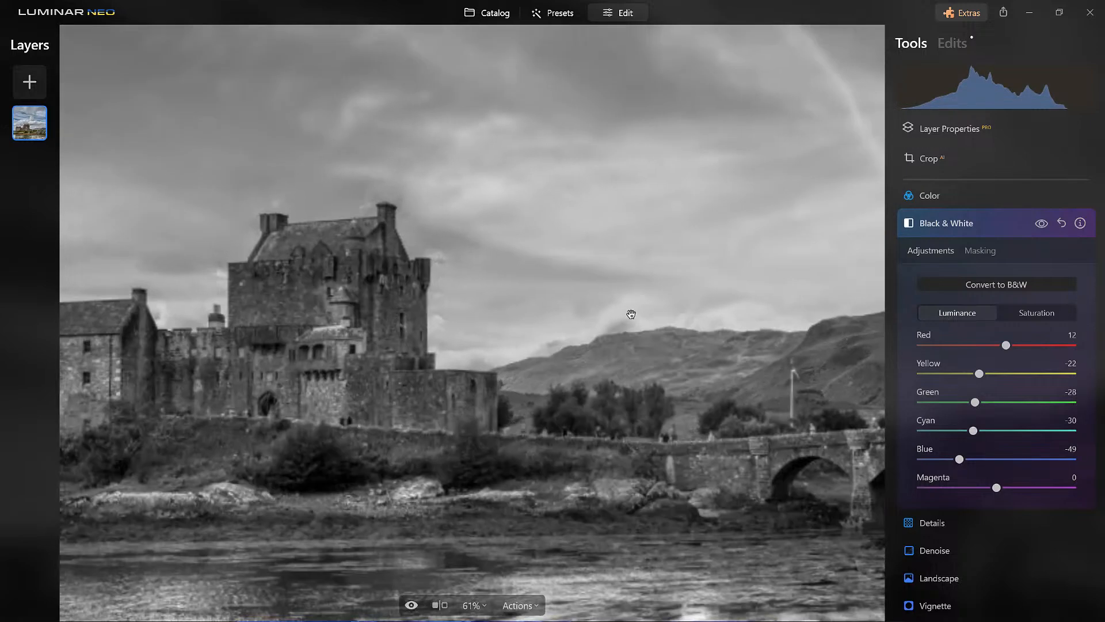
scroll(634, 312, down, 2)
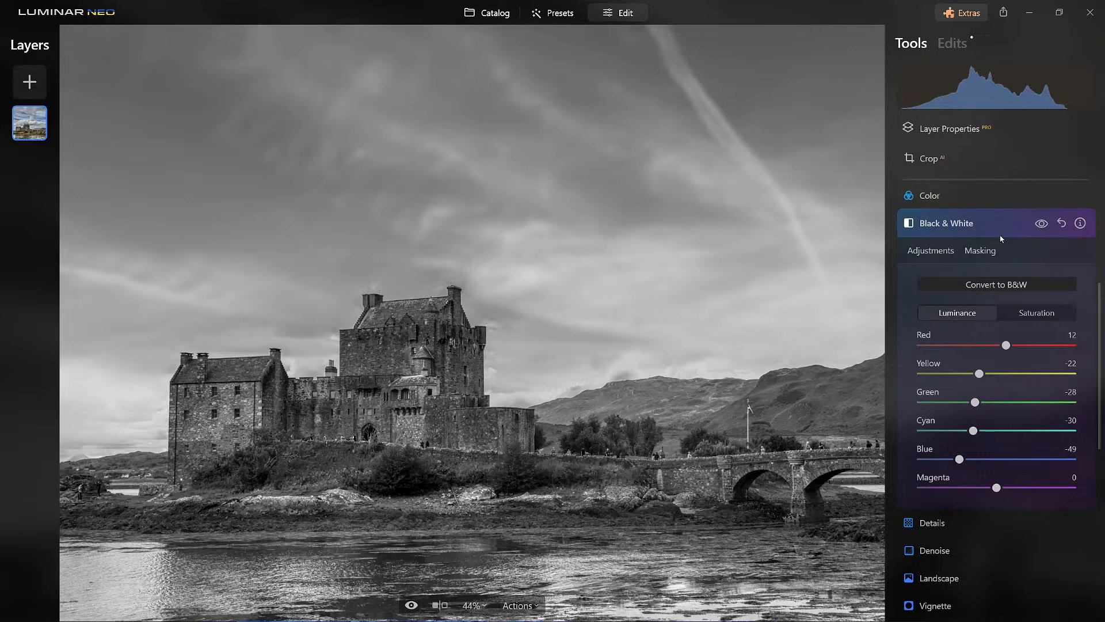
click(1045, 227)
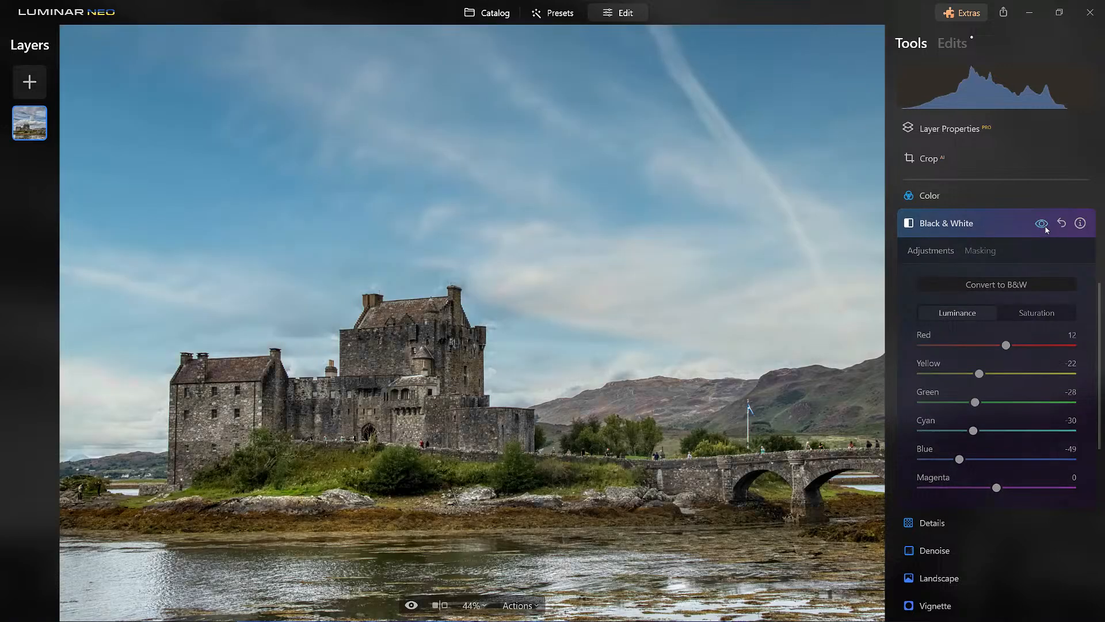
click(1046, 227)
click(1046, 228)
click(1046, 228)
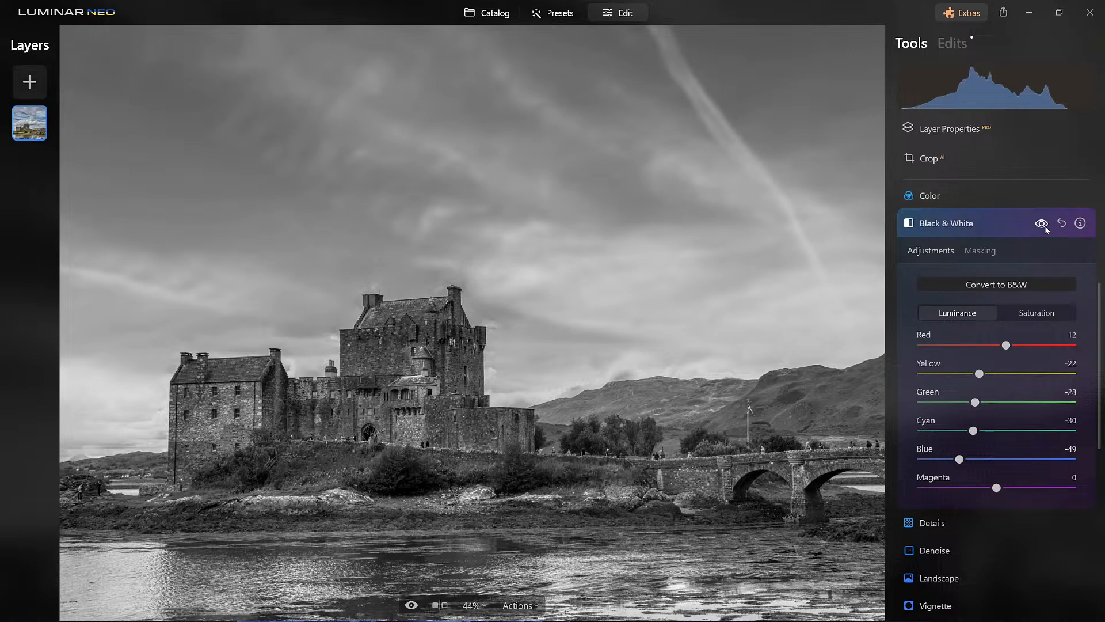
- Raise the black-and-white luminance of Magenta slightly and close the Black & White adjustments
mouse_move(997, 487)
mouse_down()
mouse_move(922, 488)
mouse_move(1071, 488)
mouse_move(921, 487)
mouse_move(1073, 487)
mouse_move(1005, 488)
mouse_up()
click(994, 228)
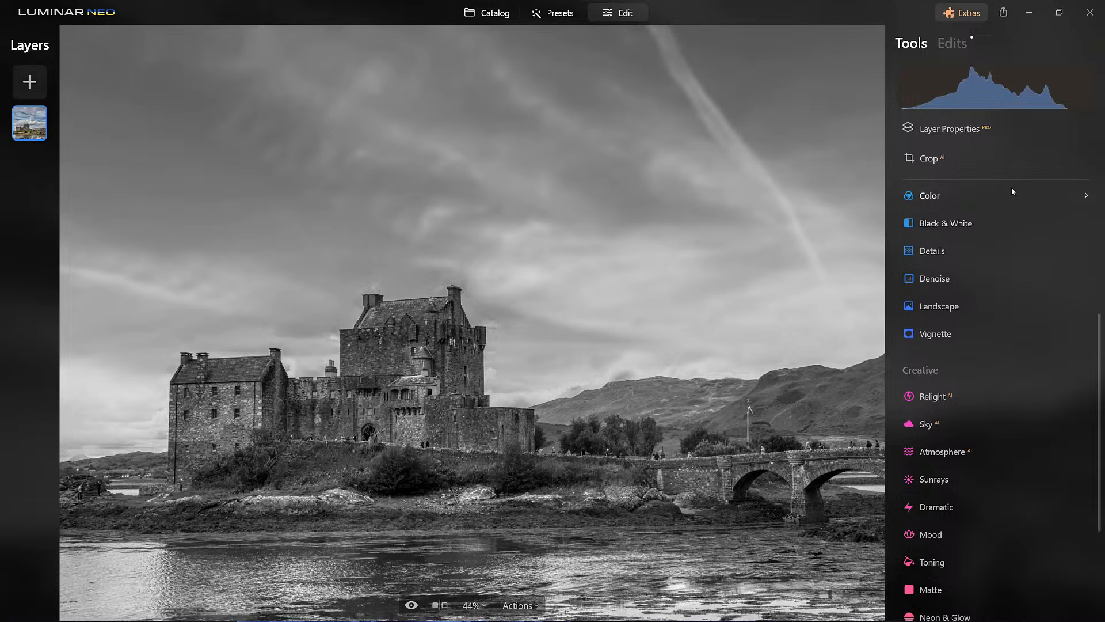
- Open the Supercontrast tool and set Highlights Contrast to 30 and Highlights Balance to -34
scroll(997, 314, down, 3)
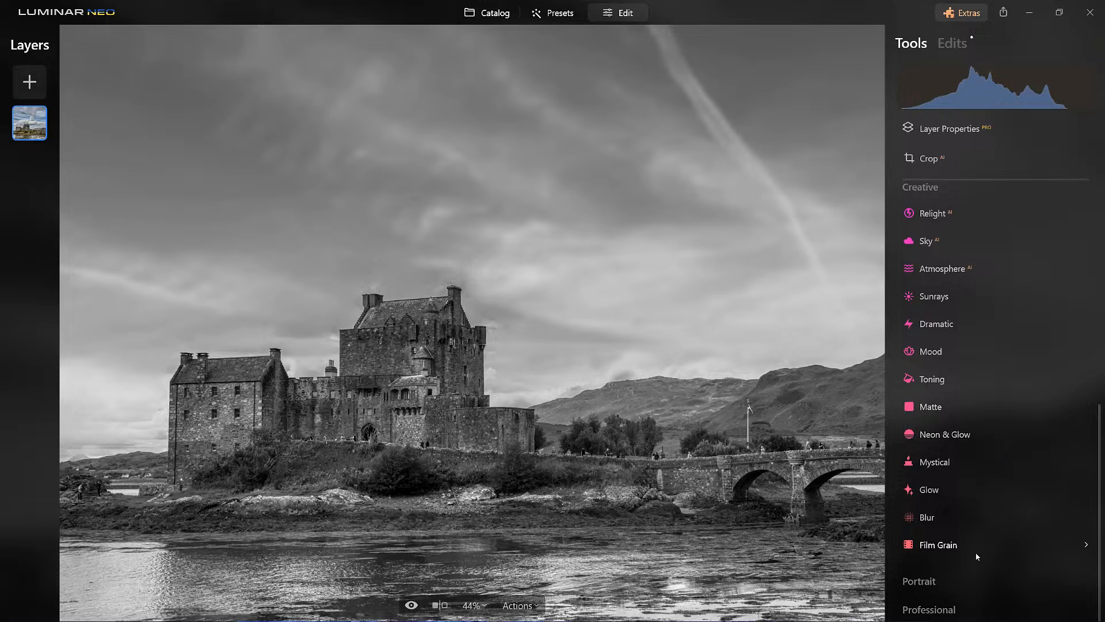
click(932, 611)
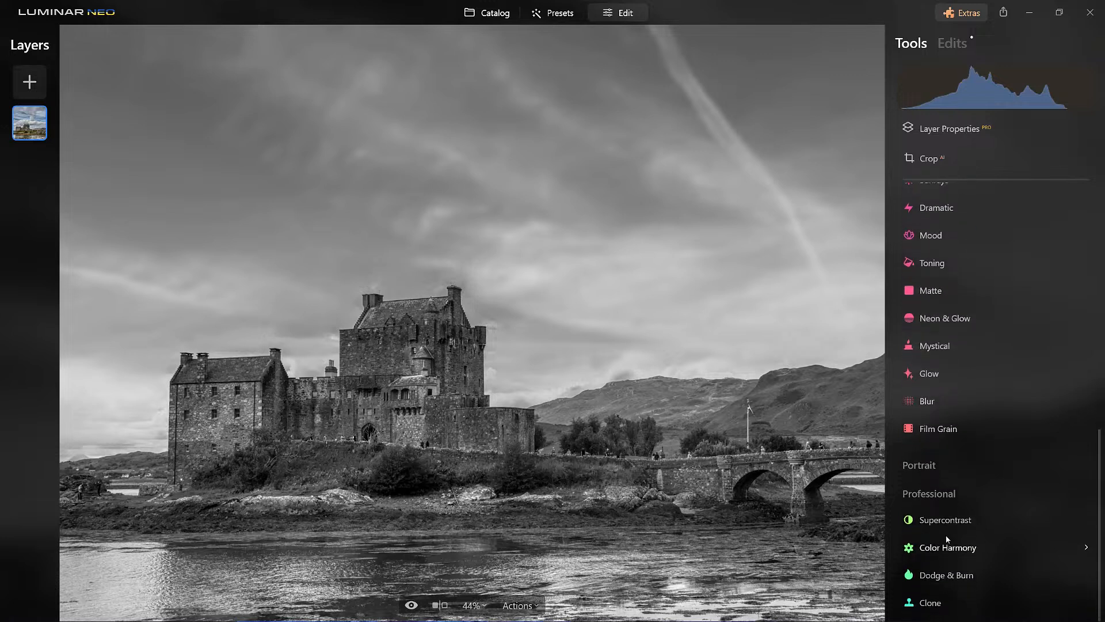
click(956, 521)
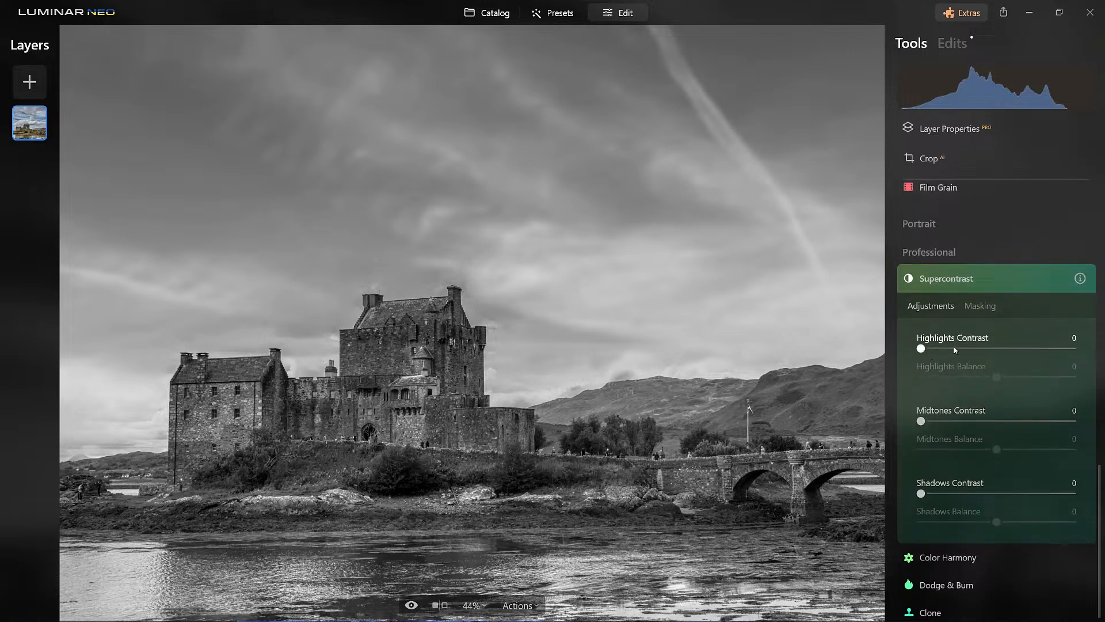
drag(922, 348, 969, 365)
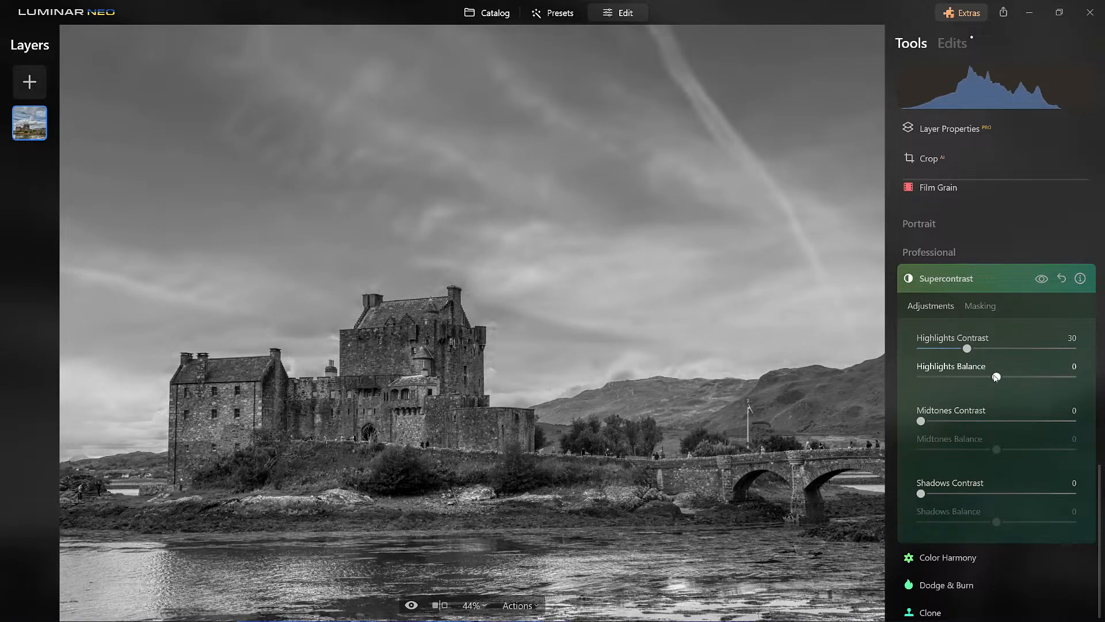
drag(996, 377, 1086, 386)
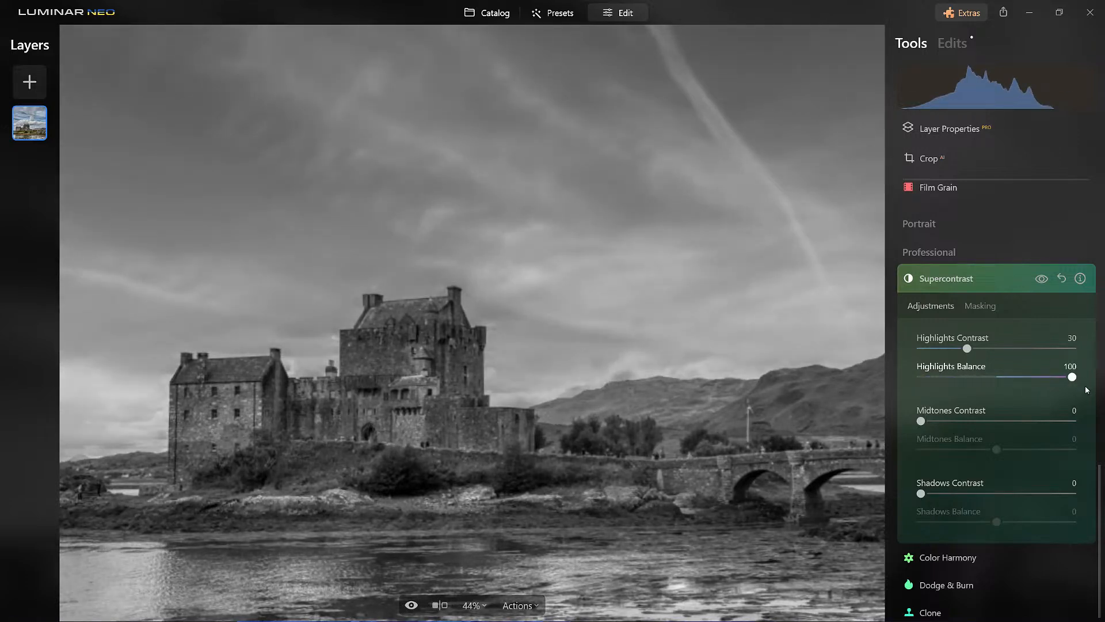
drag(1086, 390, 862, 393)
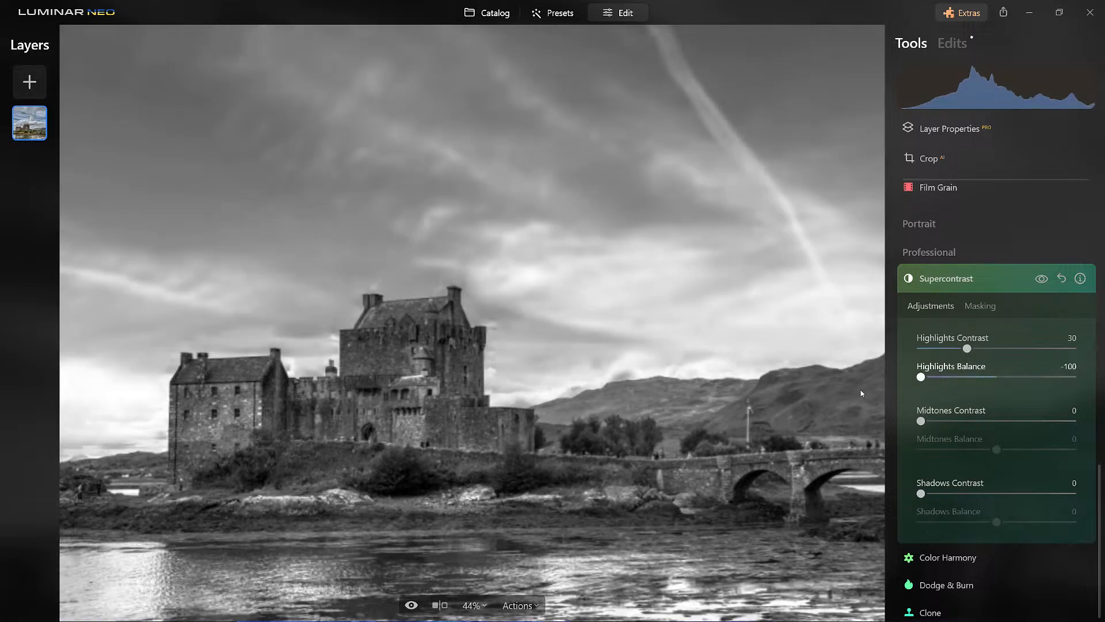
drag(861, 393, 973, 390)
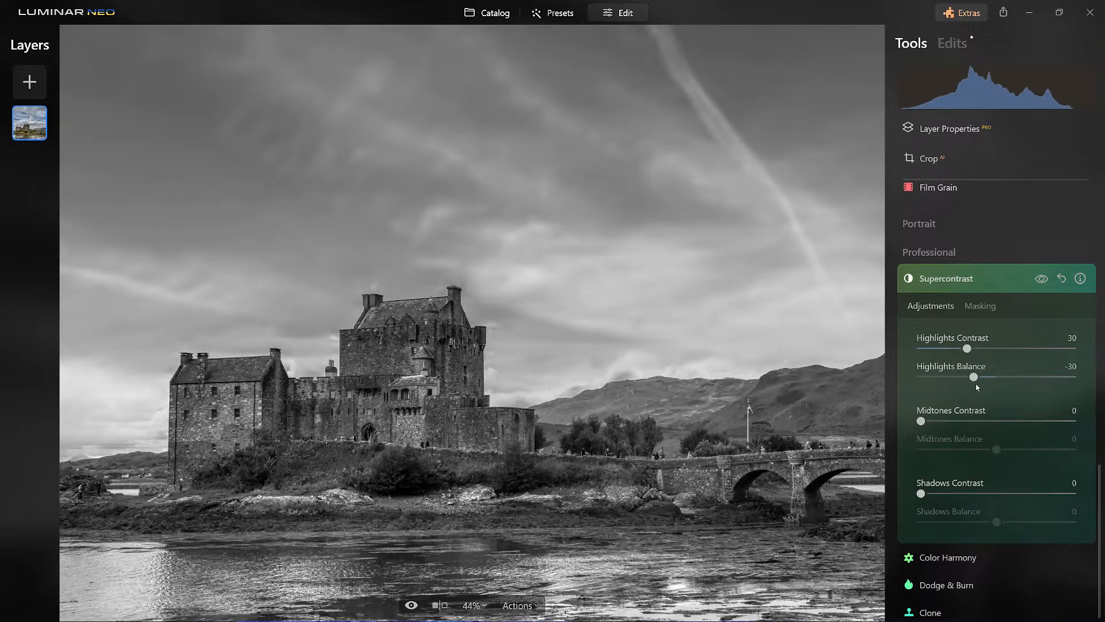
mouse_move(973, 380)
mouse_down()
mouse_move(1090, 378)
mouse_move(891, 380)
mouse_move(970, 379)
mouse_up()
- Set the Supercontrast Midtones Contrast to 47 and Midtones Balance to -43
drag(921, 421, 994, 444)
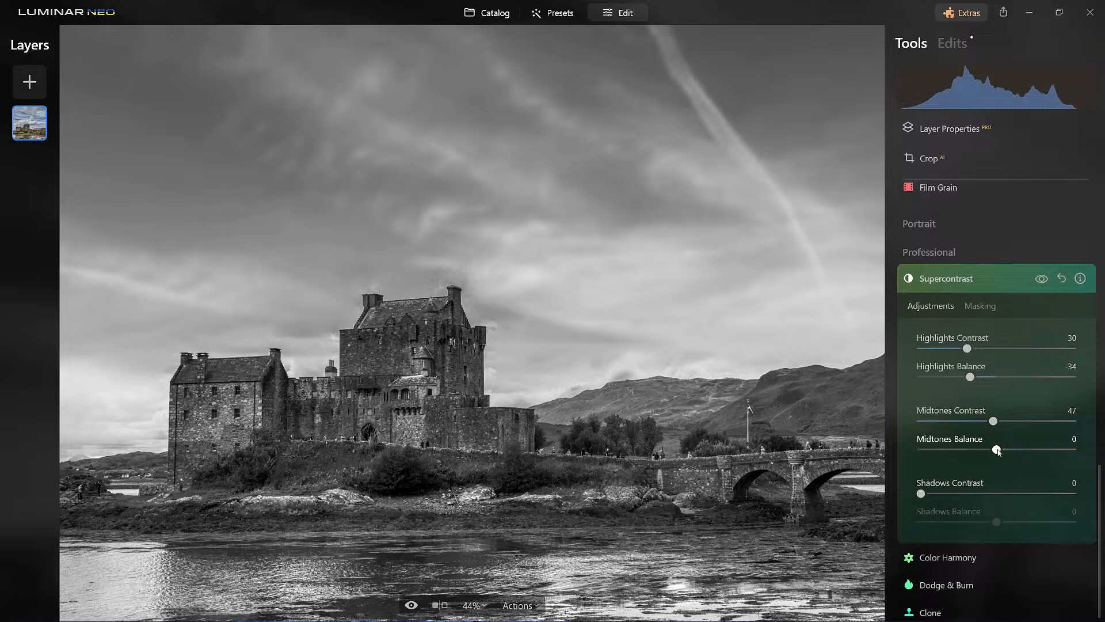
drag(997, 451, 1083, 452)
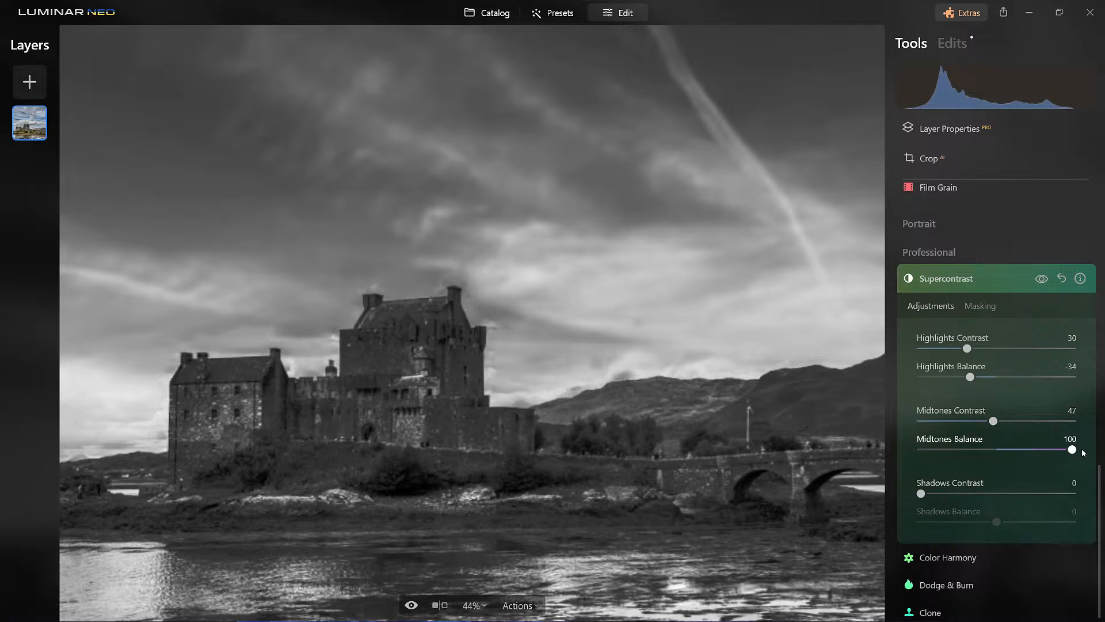
drag(1083, 453, 965, 468)
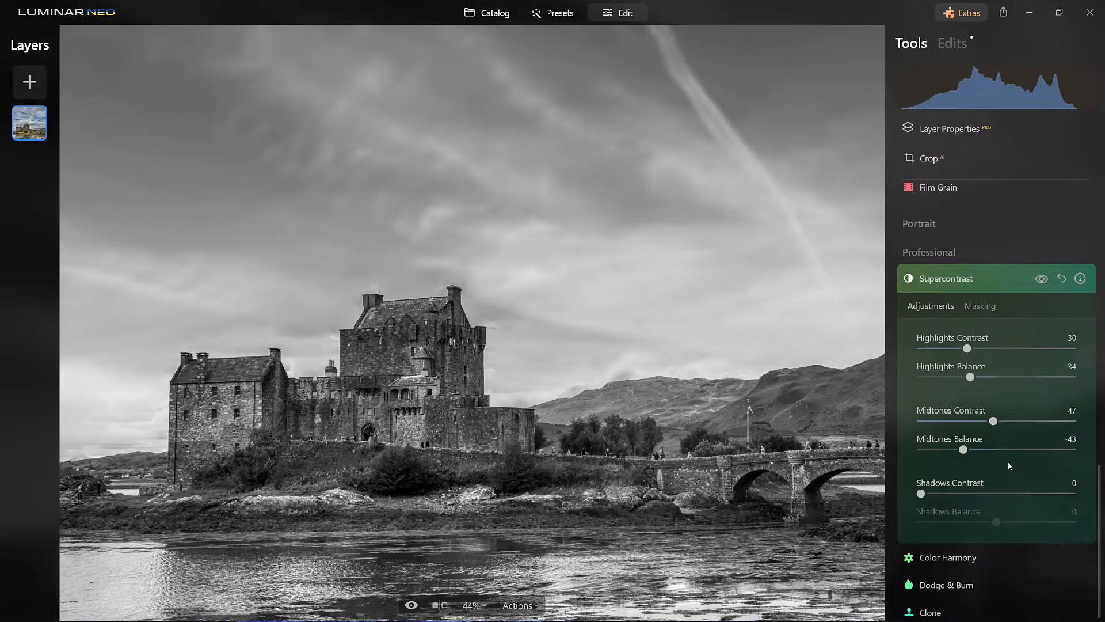
- Deepen the dark areas by setting Shadows Contrast to 62 and Shadows Balance to 39
drag(921, 493, 1015, 495)
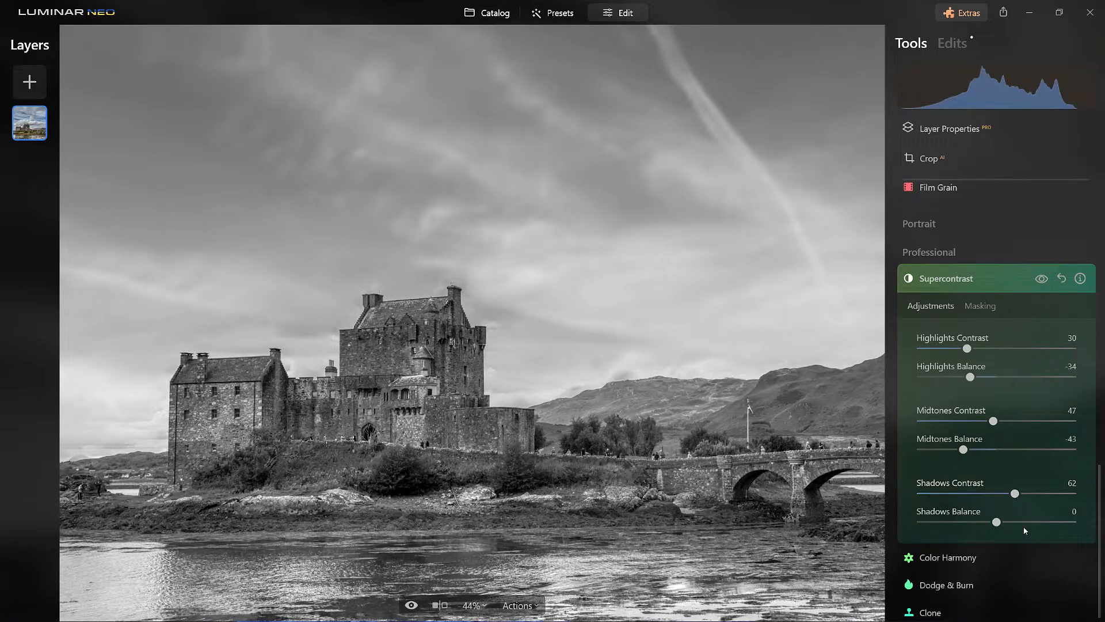
drag(996, 522, 940, 524)
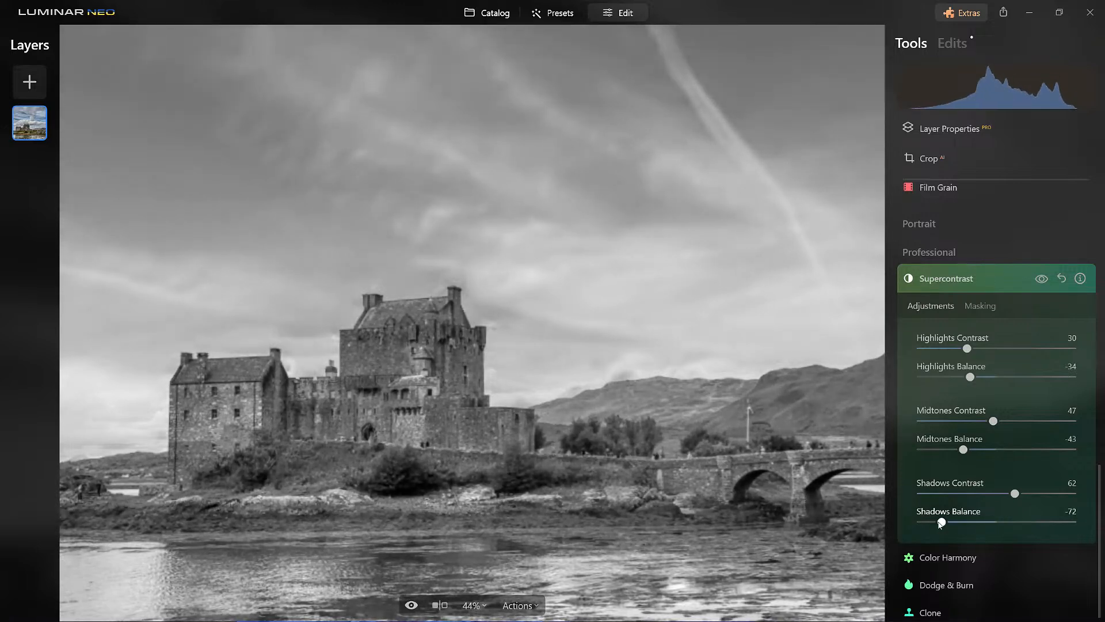
drag(941, 524, 937, 526)
drag(947, 526, 1025, 525)
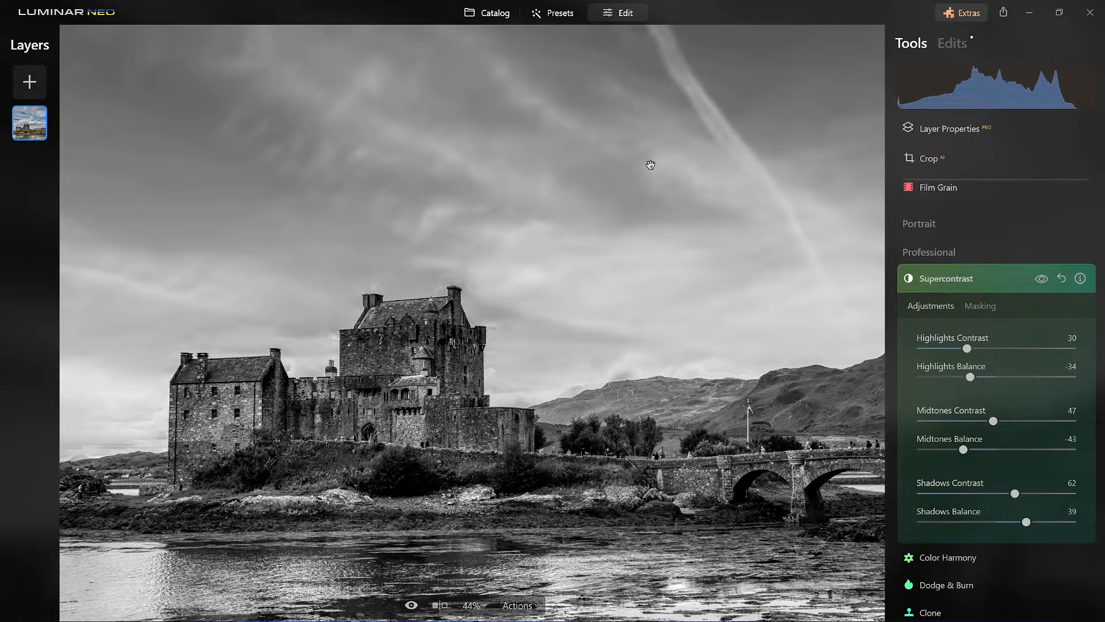
- Change Highlights Contrast to 34 and Highlights Balance to -68, and close the Supercontrast adjustments
drag(970, 376, 976, 351)
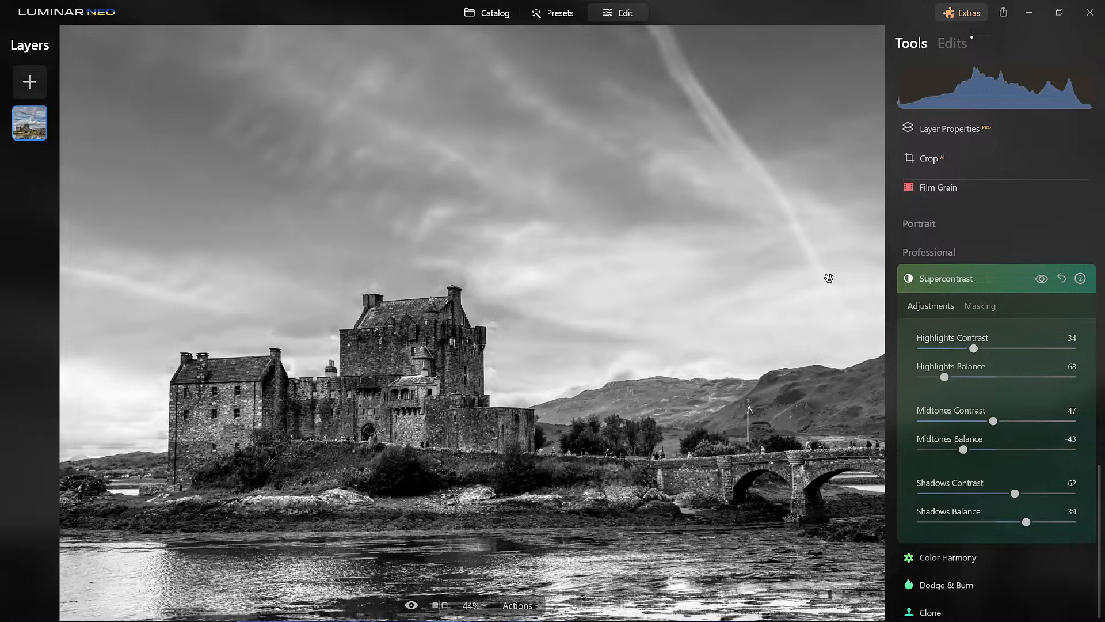
click(982, 279)
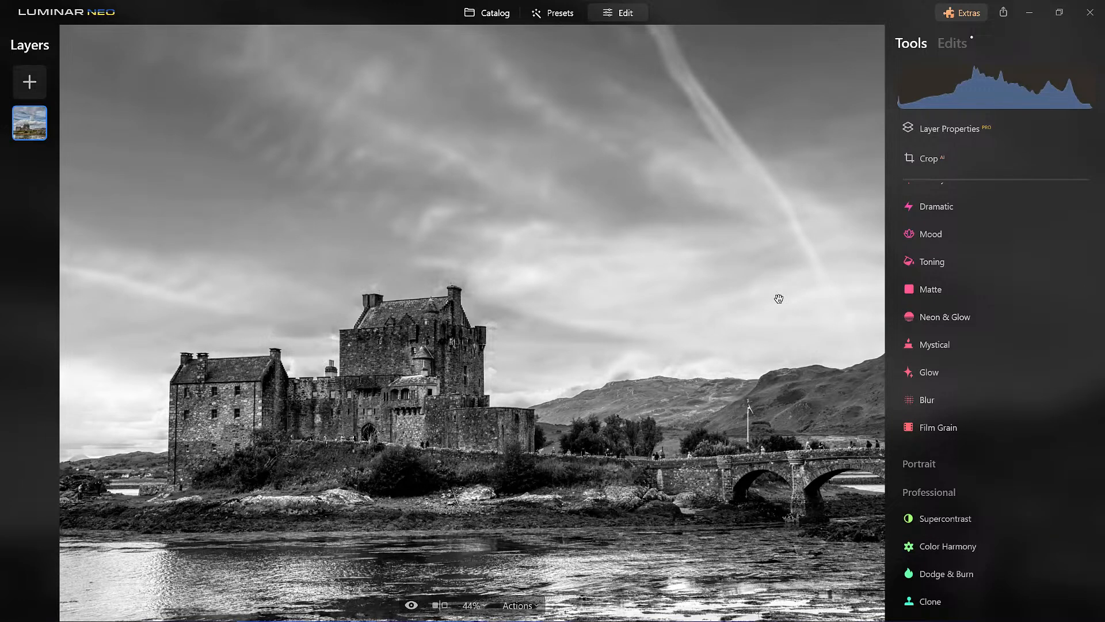
- Compare the edited black-and-white photo with the unedited original
click(411, 606)
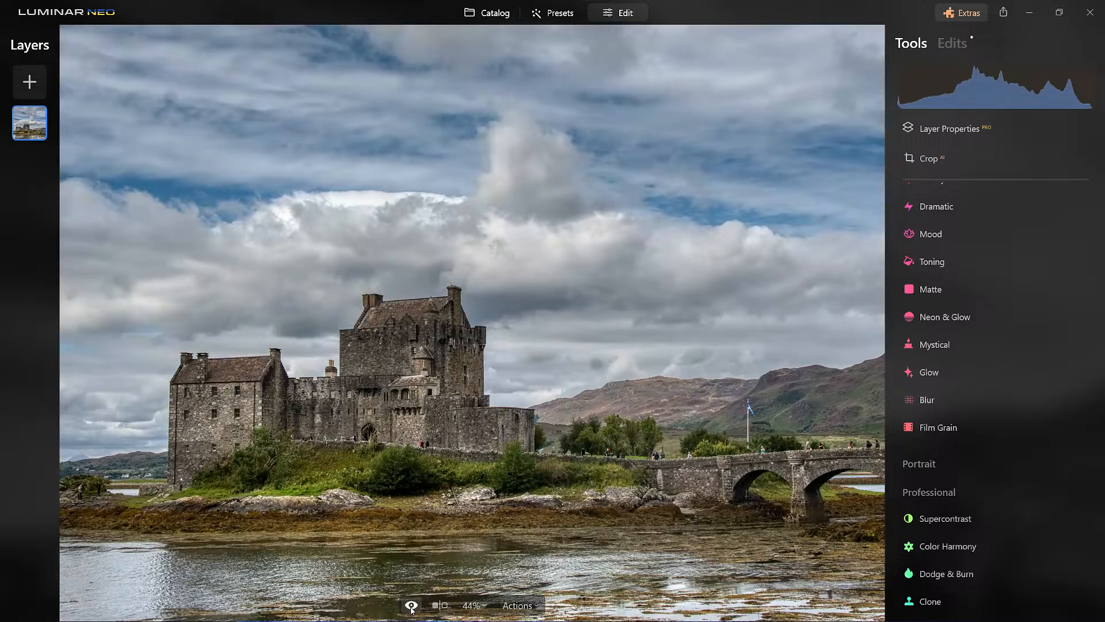
click(411, 608)
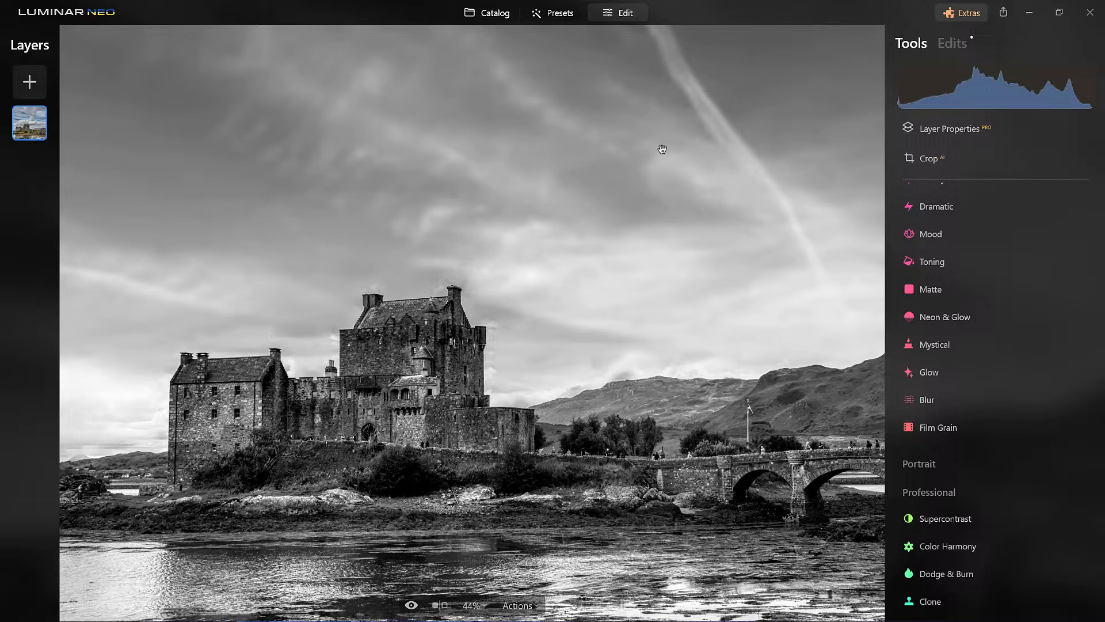
scroll(662, 149, down, 3)
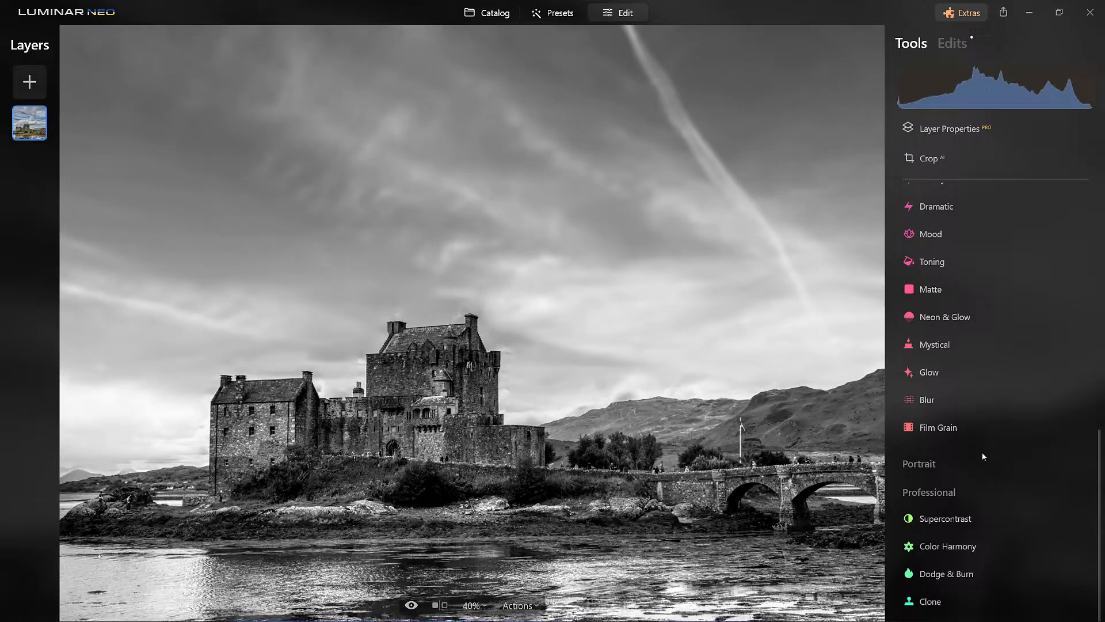
- Add film grain to the castle photo with an Amount of 11
click(933, 429)
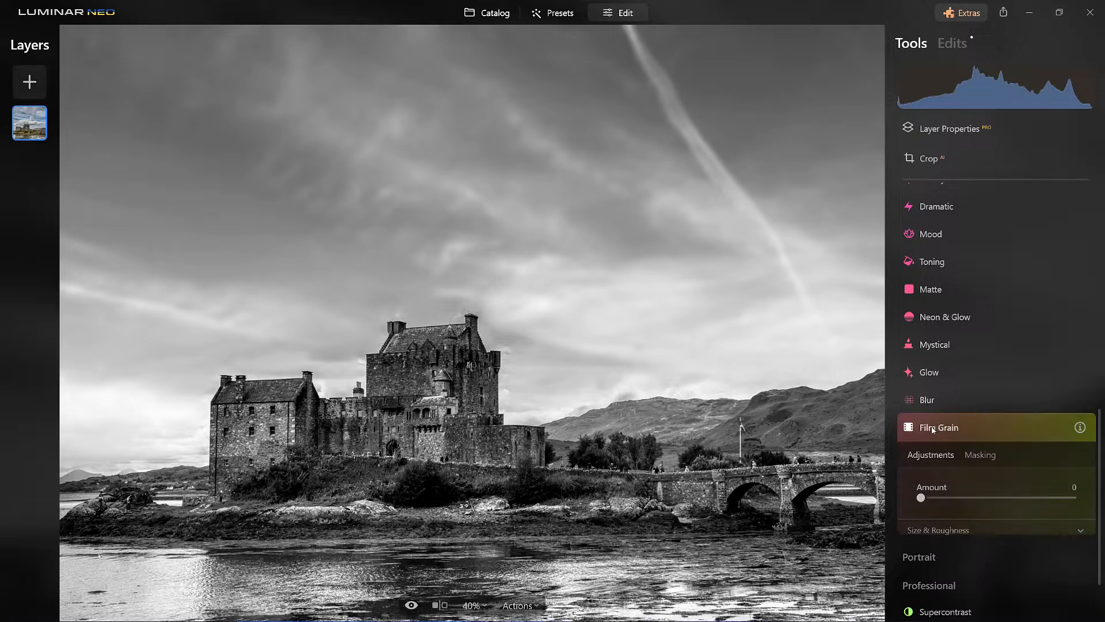
scroll(562, 382, down, 1)
double_click(561, 382)
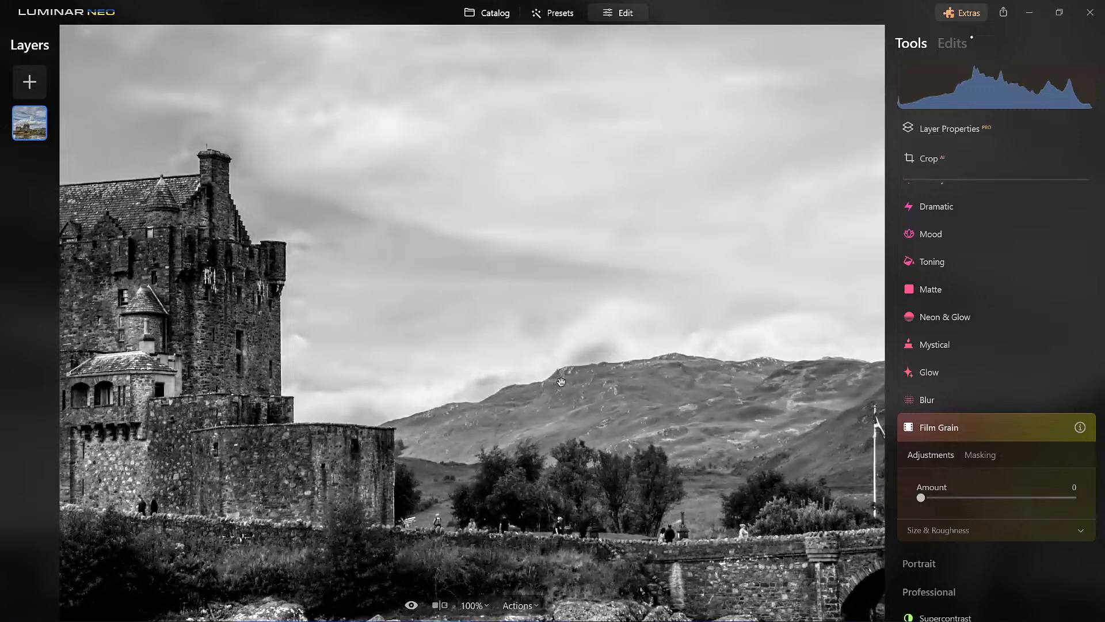
drag(615, 242, 637, 402)
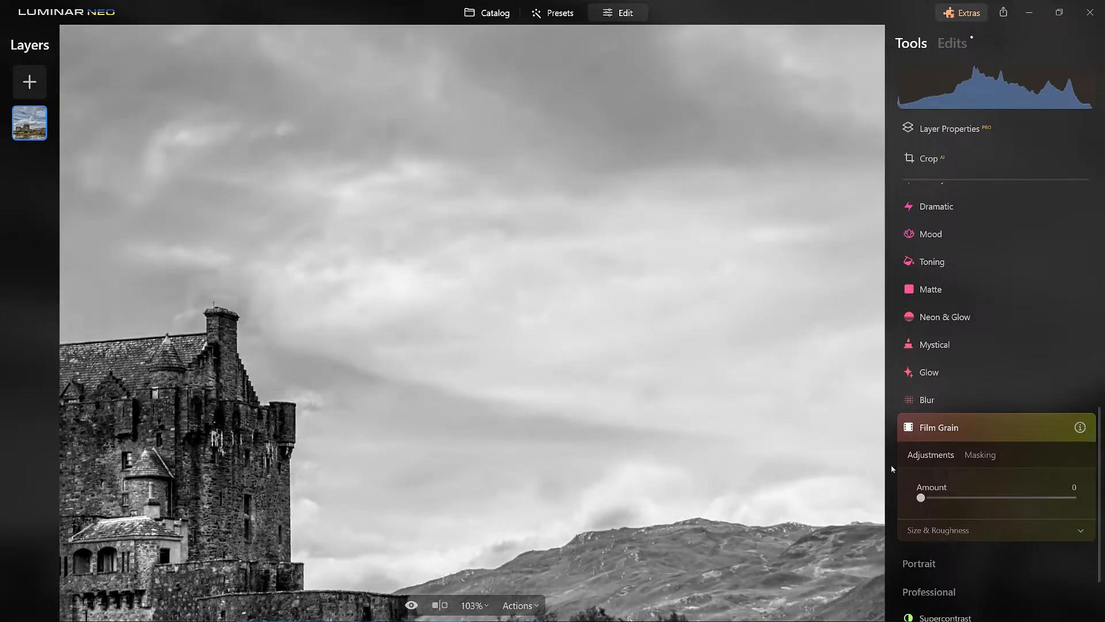
drag(920, 498, 1074, 499)
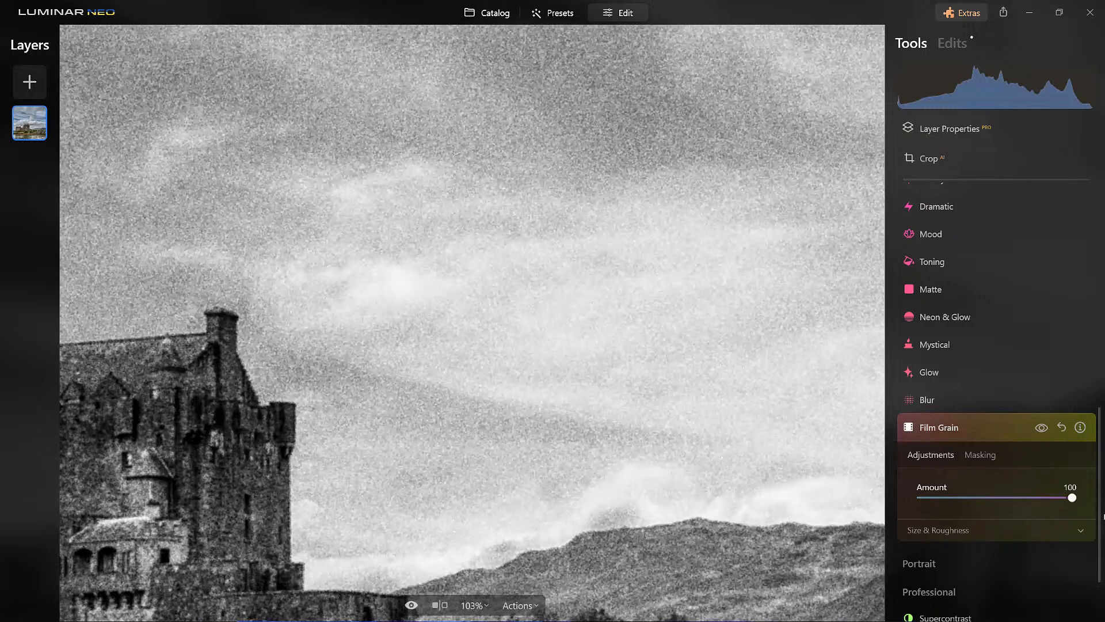
drag(1076, 509, 943, 510)
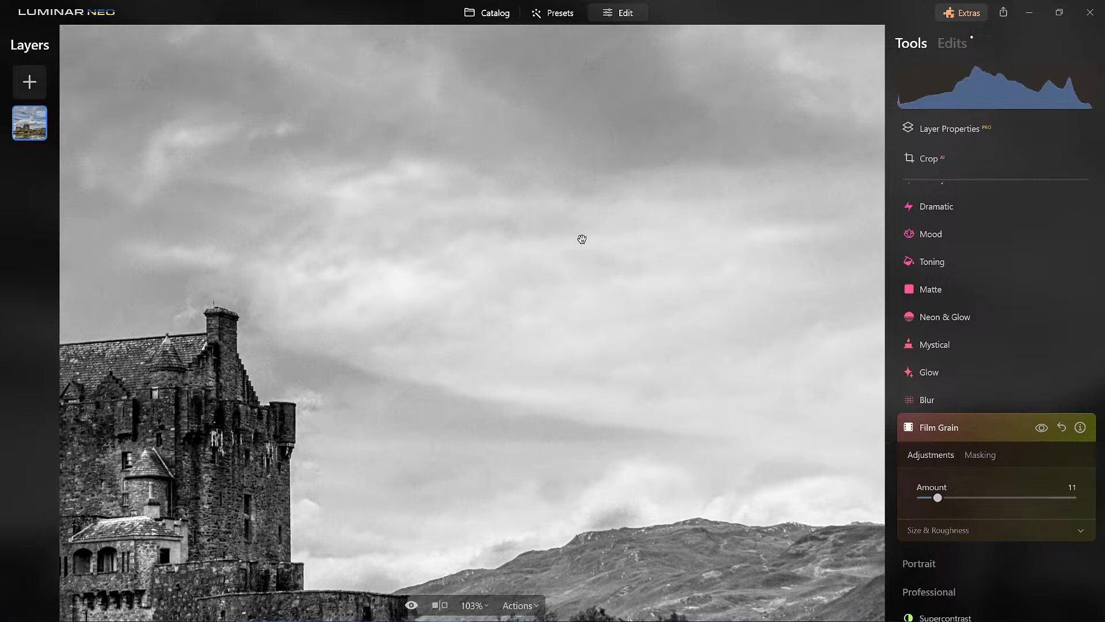
- Compare the photo with and without Film Grain, close up and in full, and close its adjustments
click(1042, 428)
click(1042, 428)
click(622, 133)
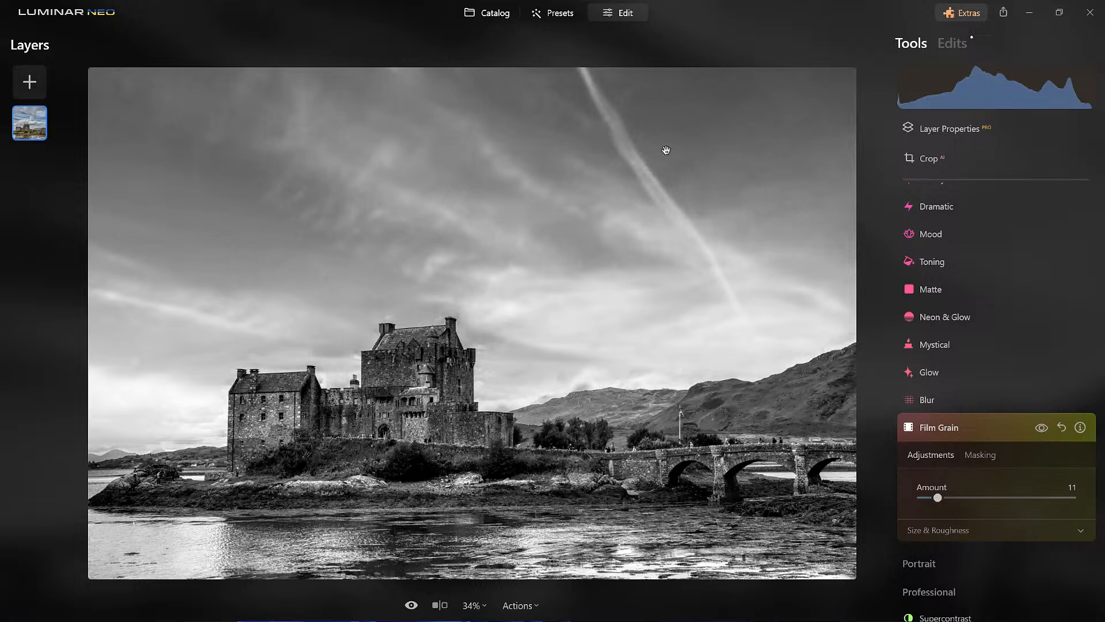
click(1043, 429)
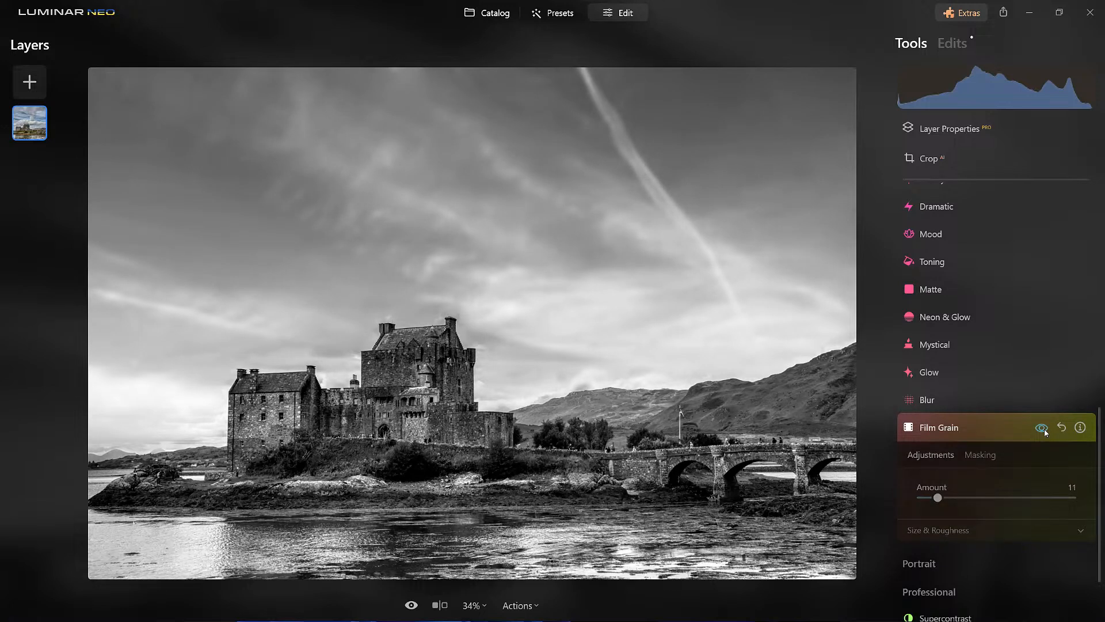
click(1042, 429)
click(1002, 430)
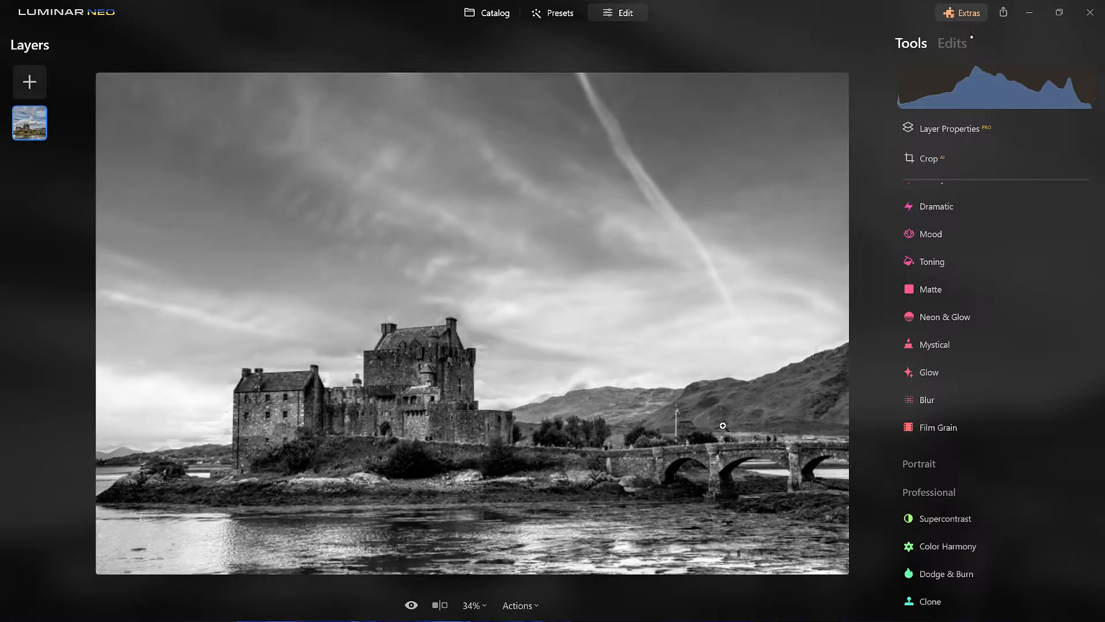
- Bring out detail across the photo by setting Structure Amount to 47 and Boost to 30
scroll(949, 368, up, 1)
scroll(948, 368, up, 5)
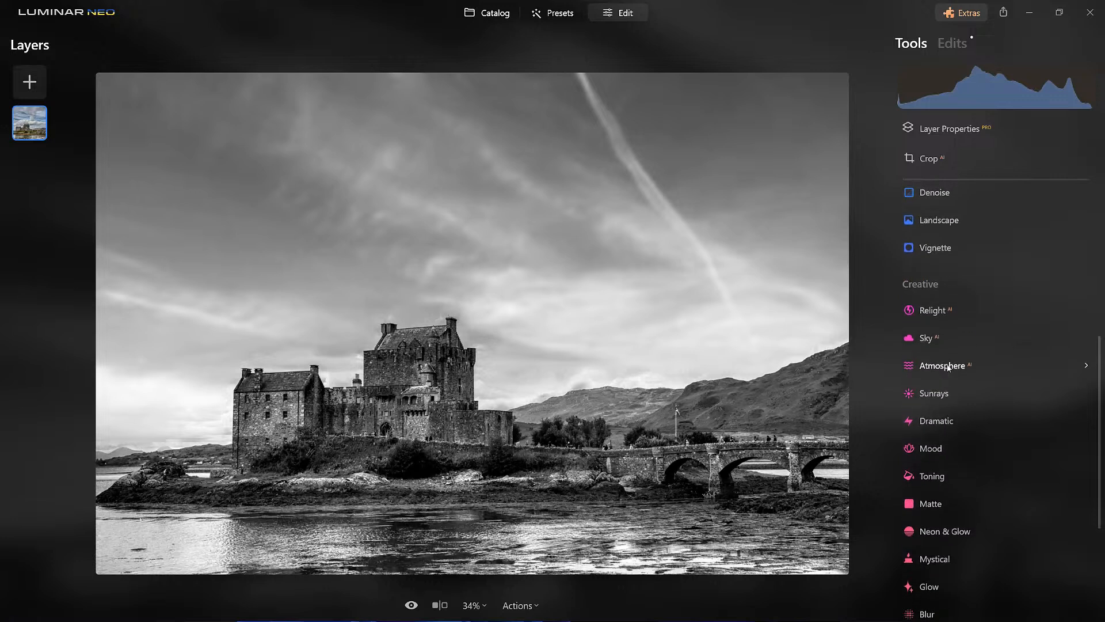
scroll(941, 347, up, 2)
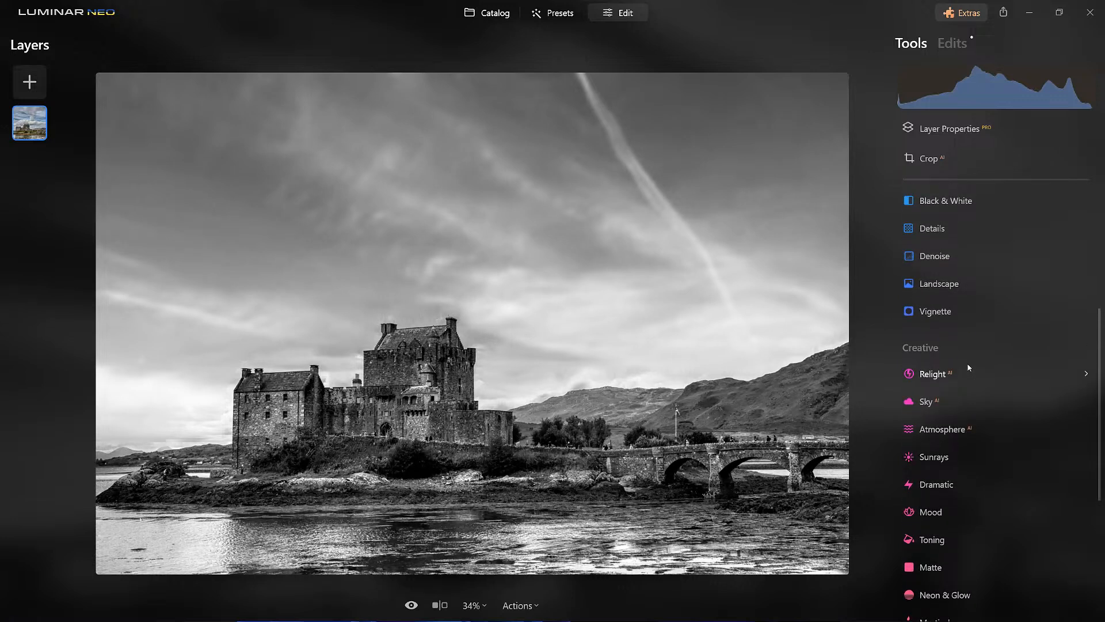
scroll(970, 363, up, 5)
scroll(969, 366, up, 4)
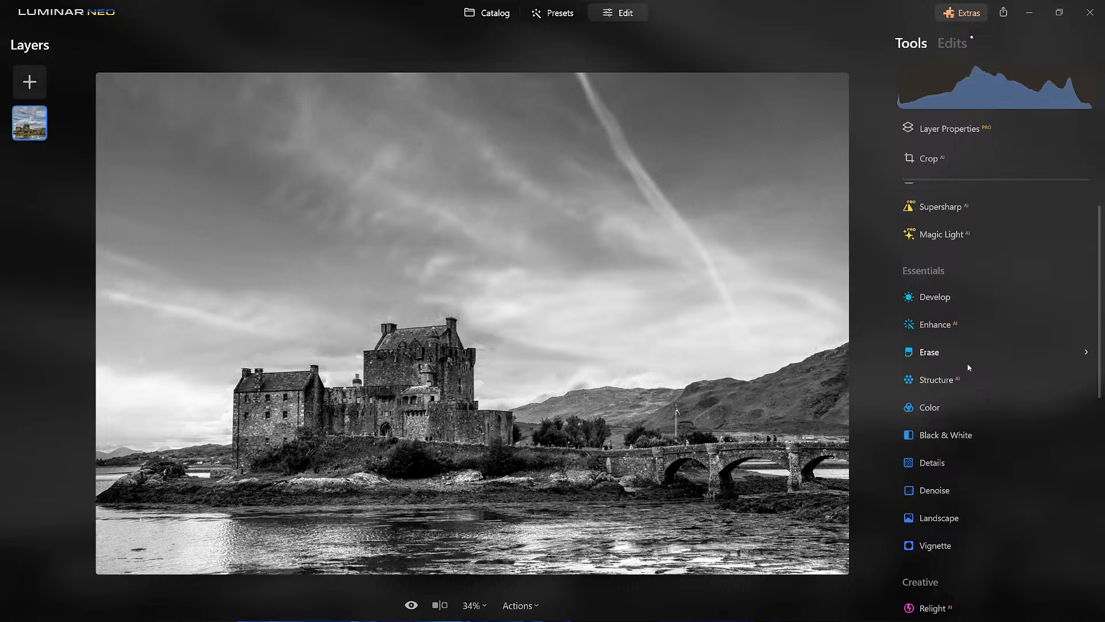
scroll(969, 368, down, 8)
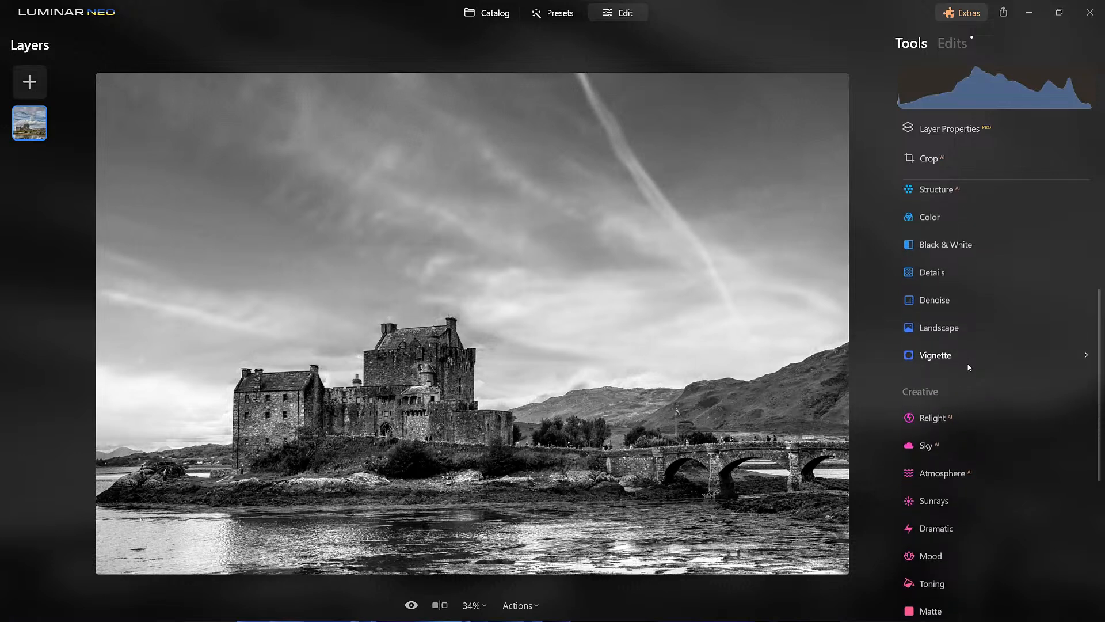
scroll(968, 366, up, 1)
click(945, 240)
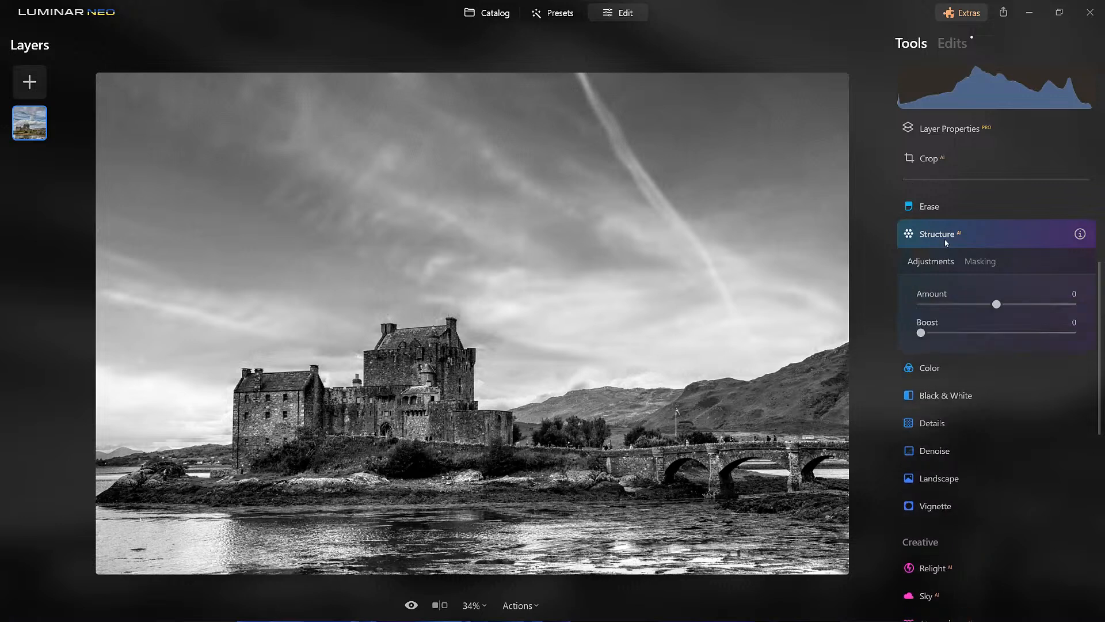
drag(997, 304, 1033, 306)
drag(922, 333, 968, 333)
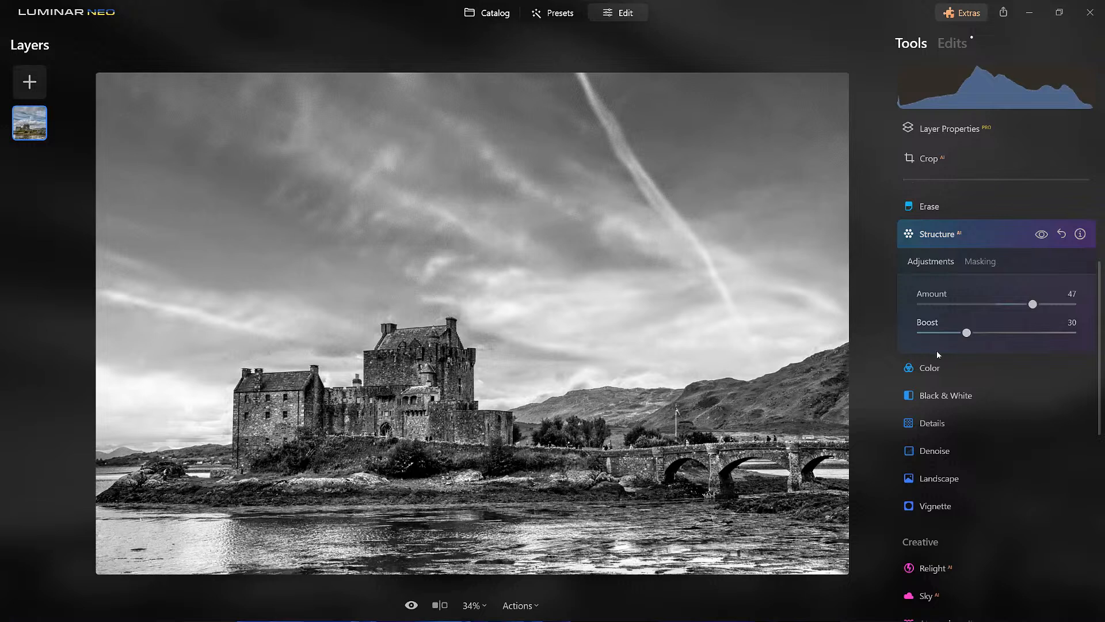
- Partly erase the Structure effect from the sky with a mask brush of size 232, softness 100 and strength 22
scroll(937, 350, up, 1)
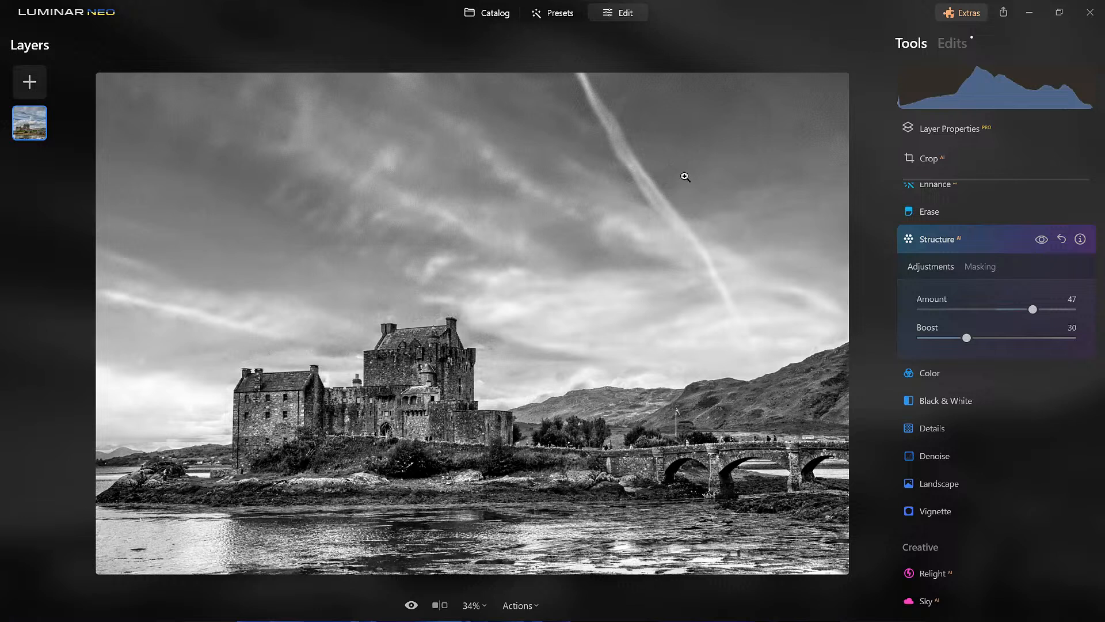
click(983, 265)
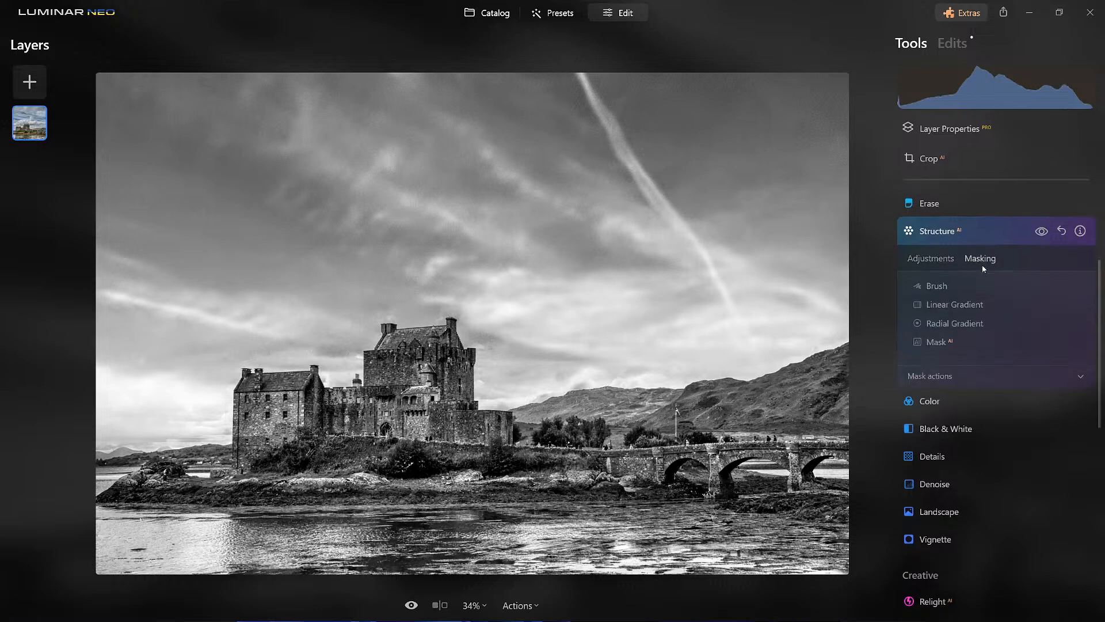
click(942, 280)
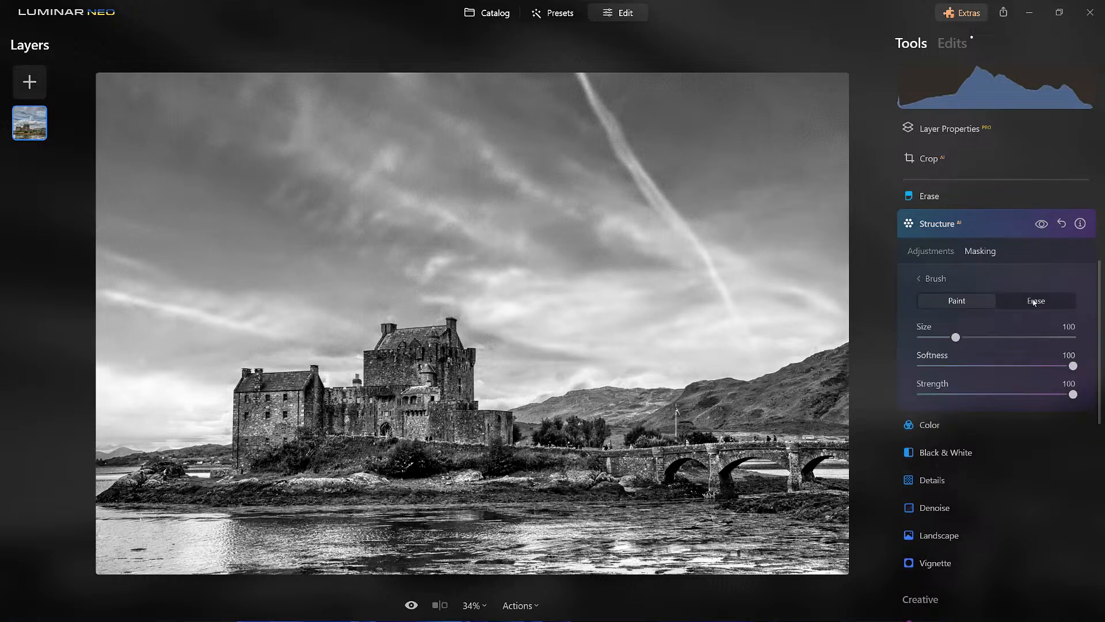
click(1052, 300)
click(955, 395)
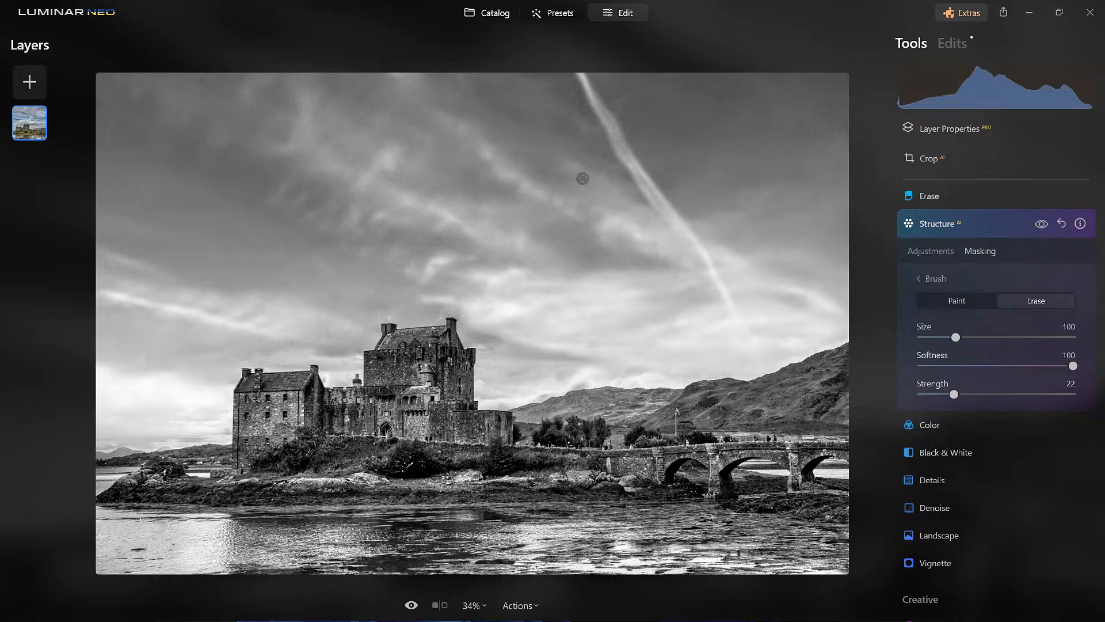
scroll(583, 178, up, 11)
mouse_move(373, 75)
mouse_down()
mouse_move(259, 81)
mouse_move(89, 116)
mouse_move(705, 123)
mouse_move(548, 215)
mouse_move(644, 250)
mouse_move(474, 299)
mouse_move(486, 298)
mouse_up()
mouse_move(618, 279)
mouse_down()
mouse_move(799, 213)
mouse_move(681, 99)
mouse_move(115, 89)
mouse_move(411, 202)
mouse_move(97, 297)
mouse_move(114, 344)
mouse_move(154, 103)
mouse_move(247, 83)
mouse_move(186, 76)
mouse_up()
- Compare the photo with and without the masked Structure effect and close its adjustments
click(1042, 224)
click(1043, 225)
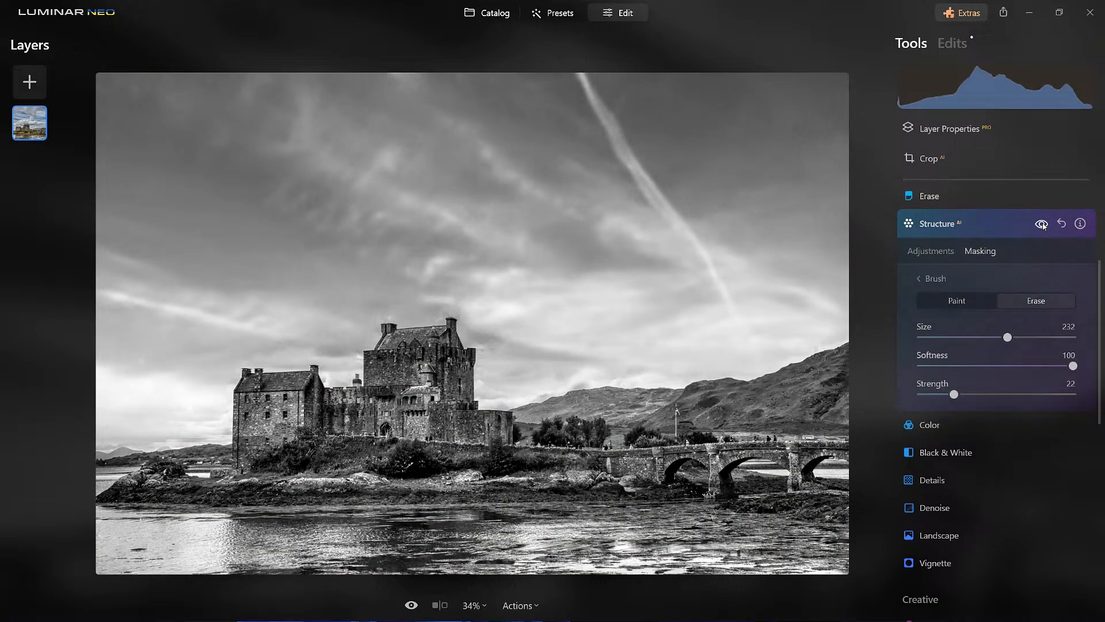
click(1004, 226)
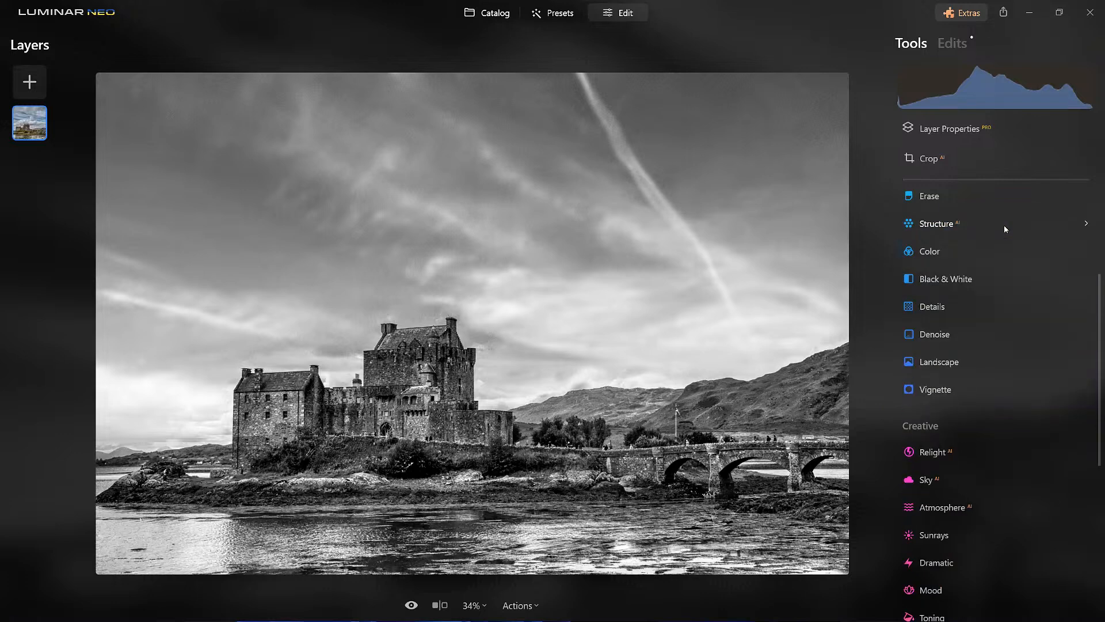
- Set the Accent of the Enhance tool to 70
scroll(1004, 268, up, 3)
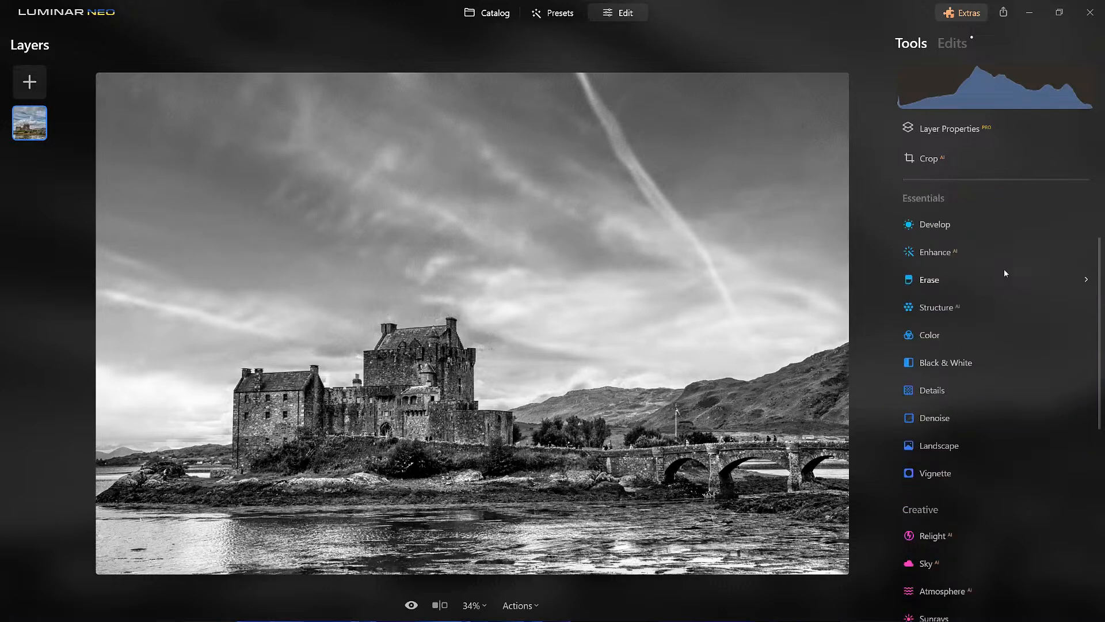
click(950, 318)
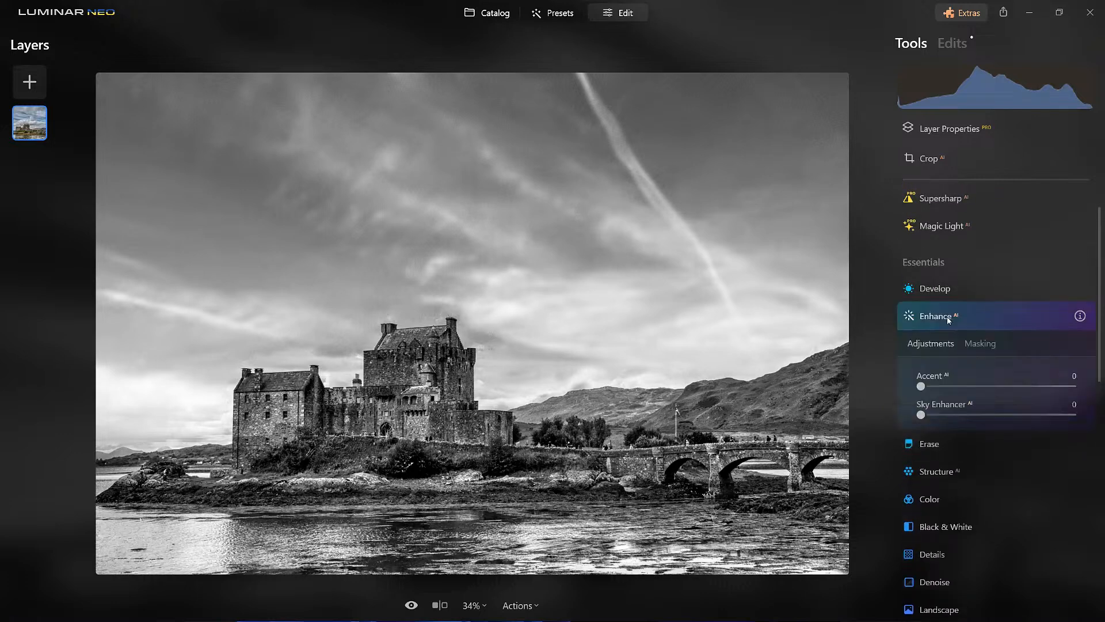
drag(921, 387, 1027, 386)
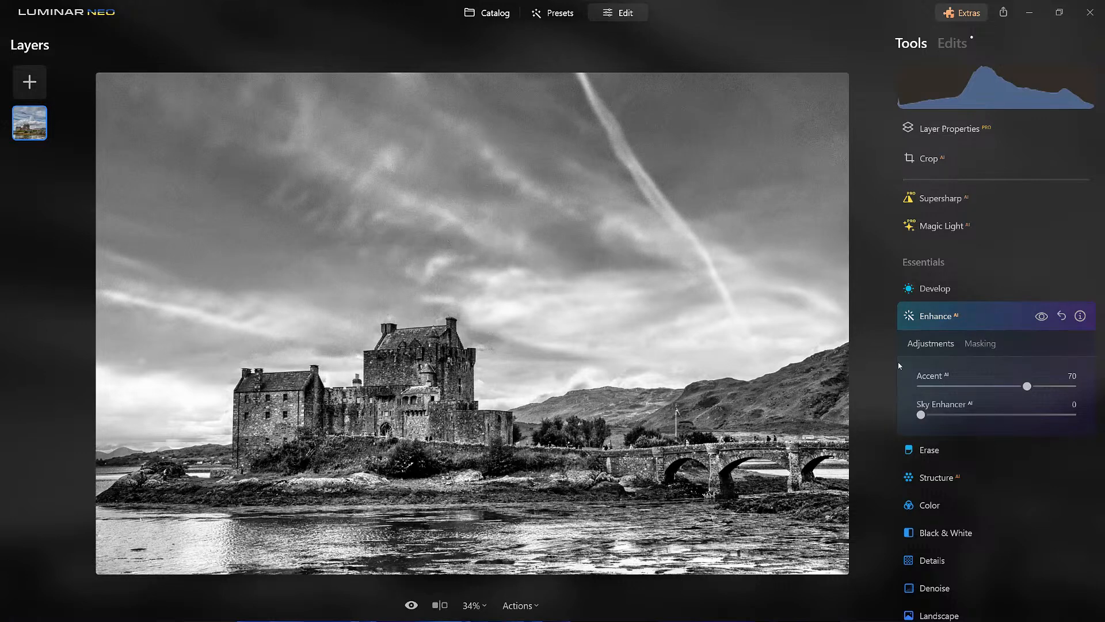
- Limit the Enhance effect to the castle with a large radial gradient mask centred on the building
click(982, 346)
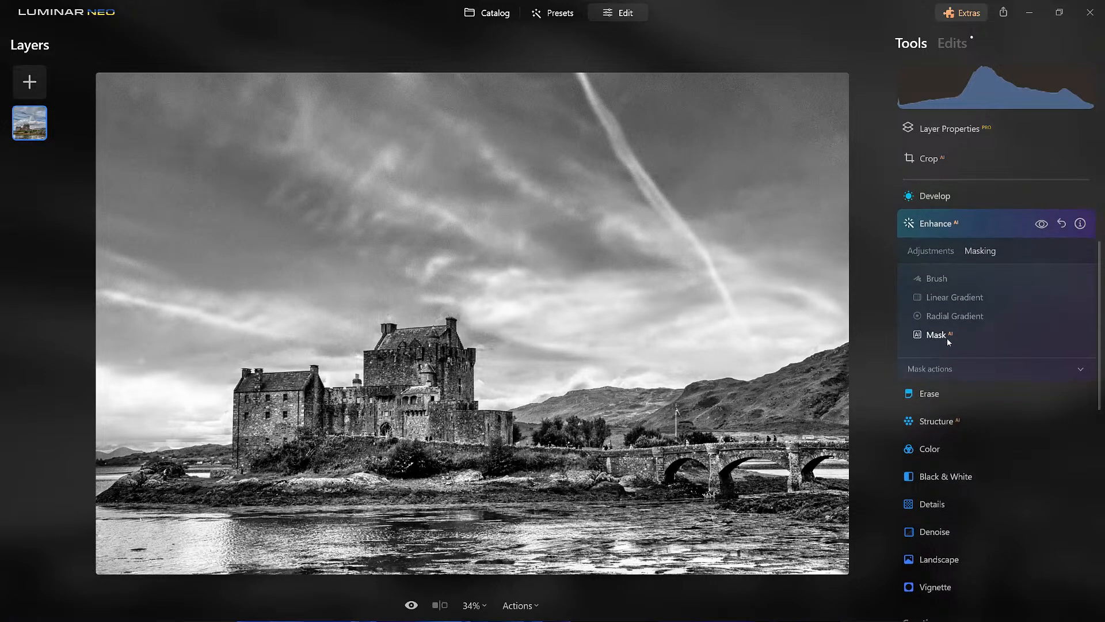
click(948, 317)
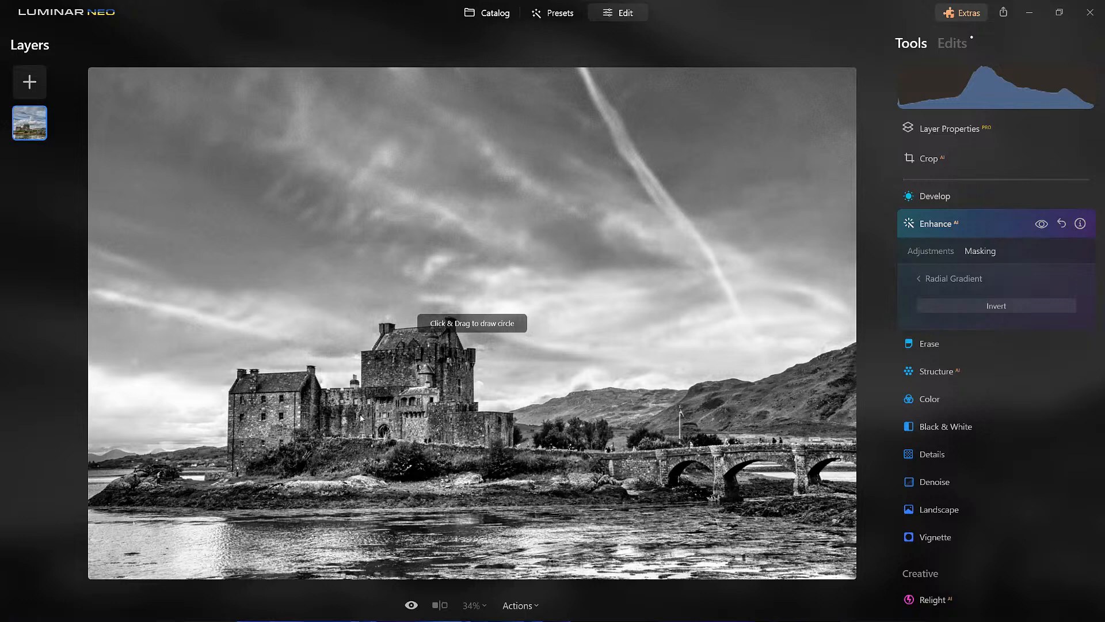
drag(388, 400, 512, 419)
drag(388, 400, 380, 427)
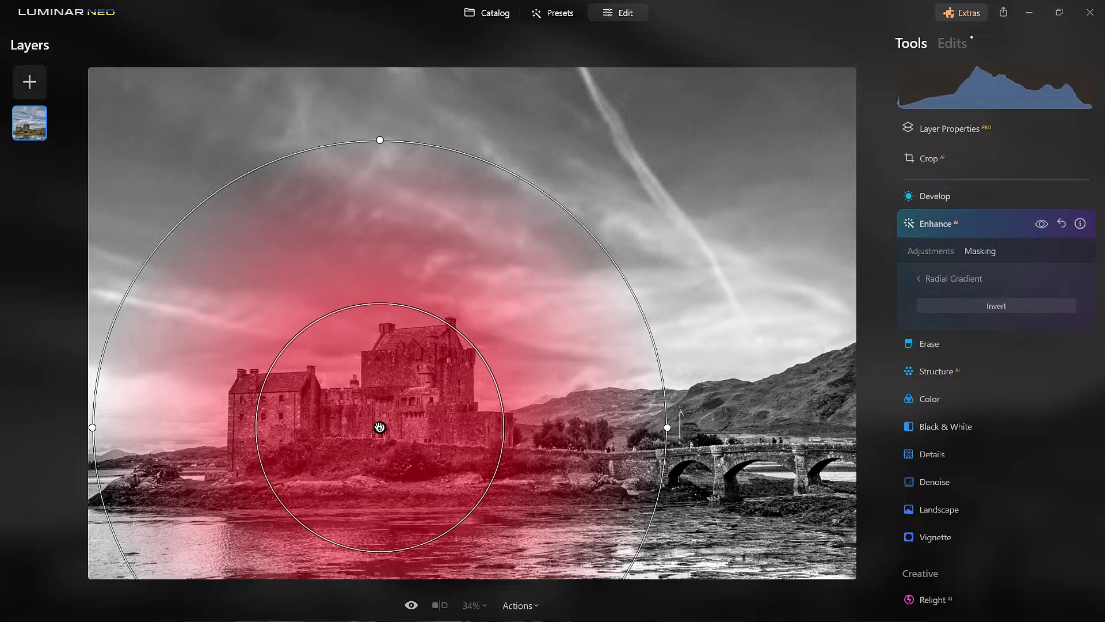
click(940, 284)
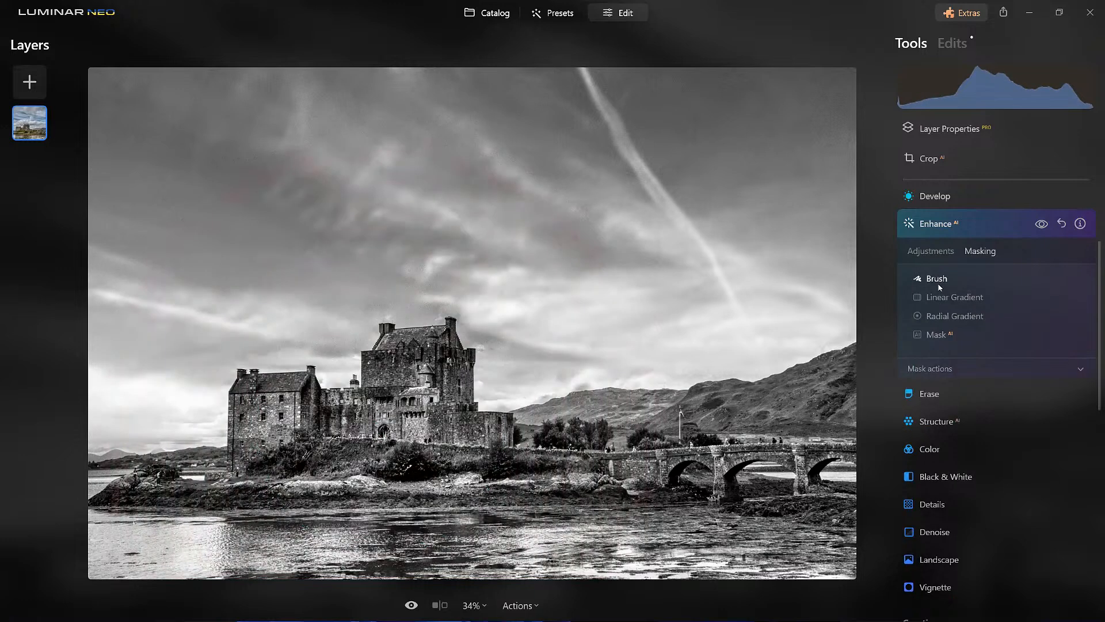
- Compare the castle with and without the masked Enhance effect and close its adjustments
click(1043, 228)
click(1043, 228)
click(1043, 228)
click(1043, 228)
click(1043, 228)
click(967, 218)
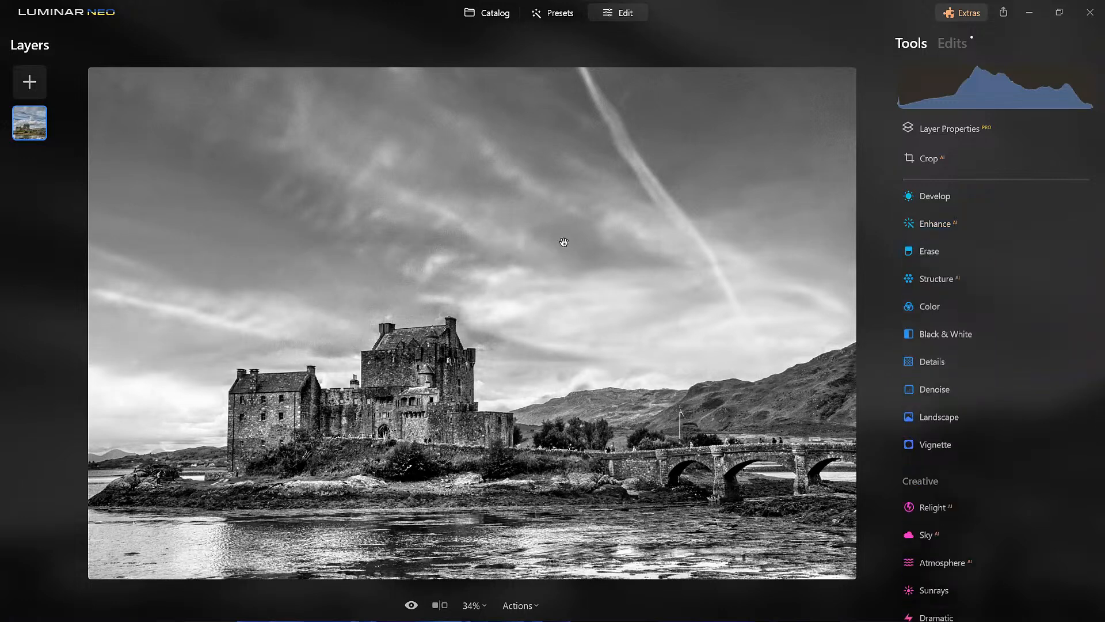
- Darken the photo in Develop by setting Shadows to -14, Exposure to -0.51 and Blacks to -22
scroll(566, 244, down, 2)
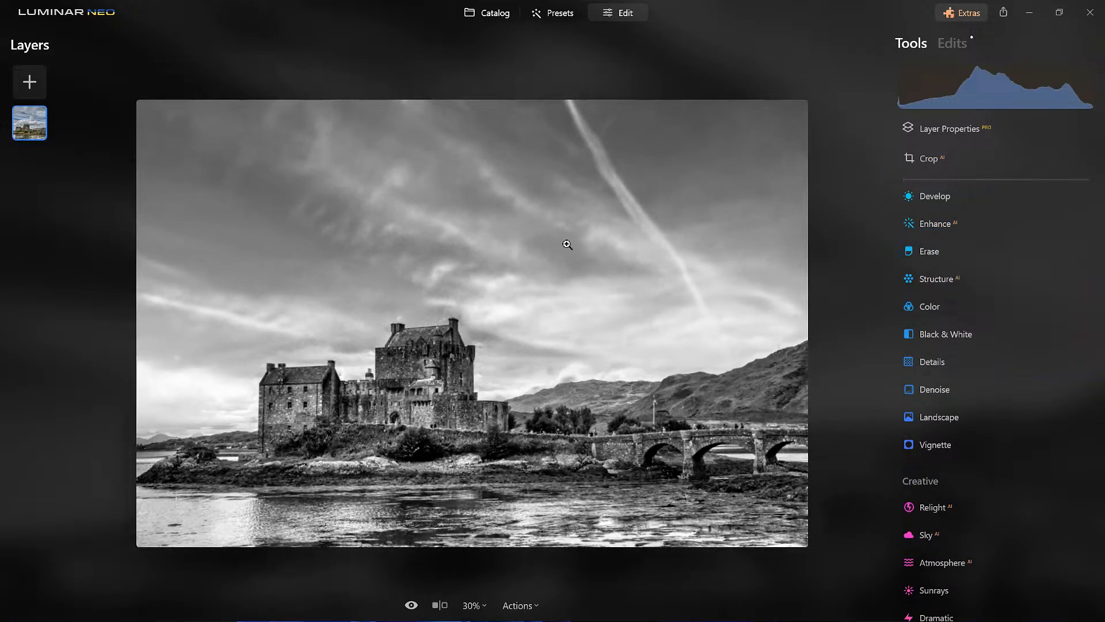
click(945, 202)
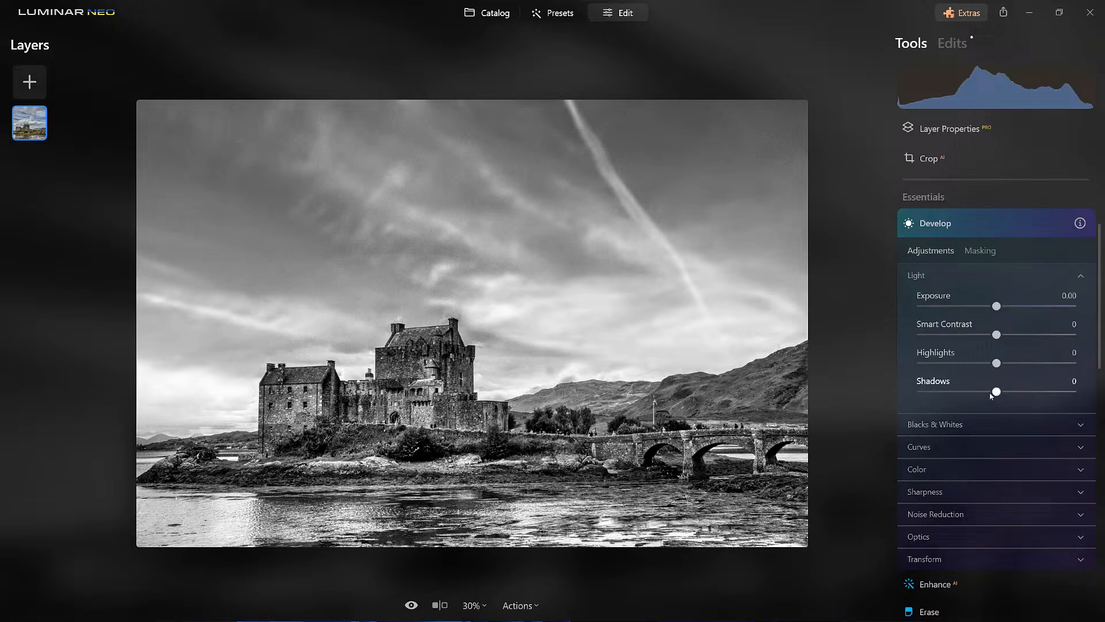
drag(998, 393, 986, 393)
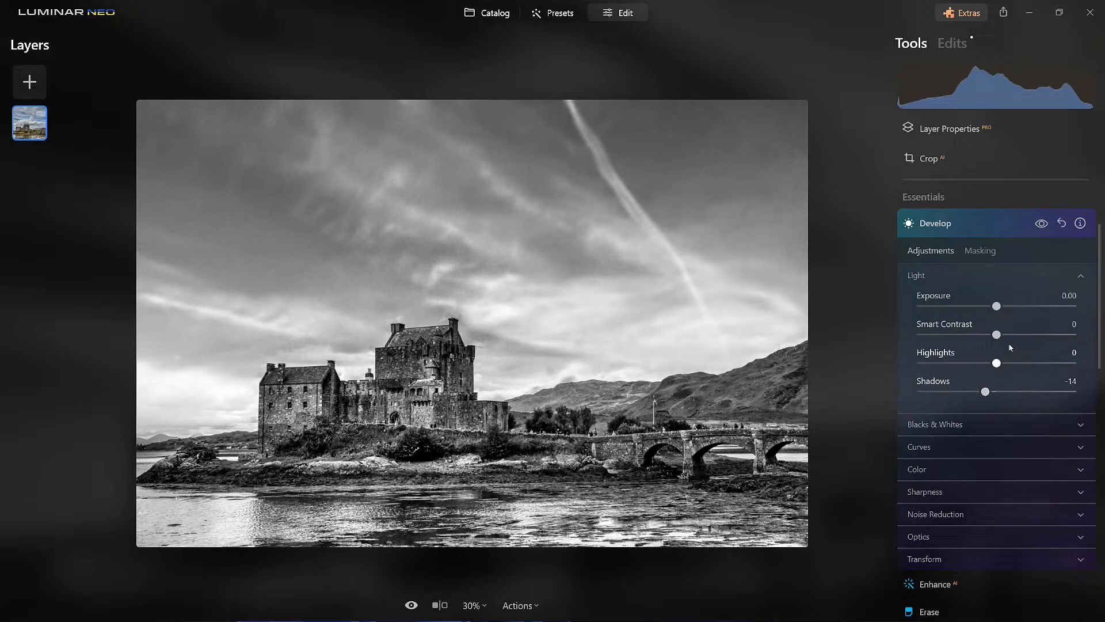
drag(998, 308, 988, 313)
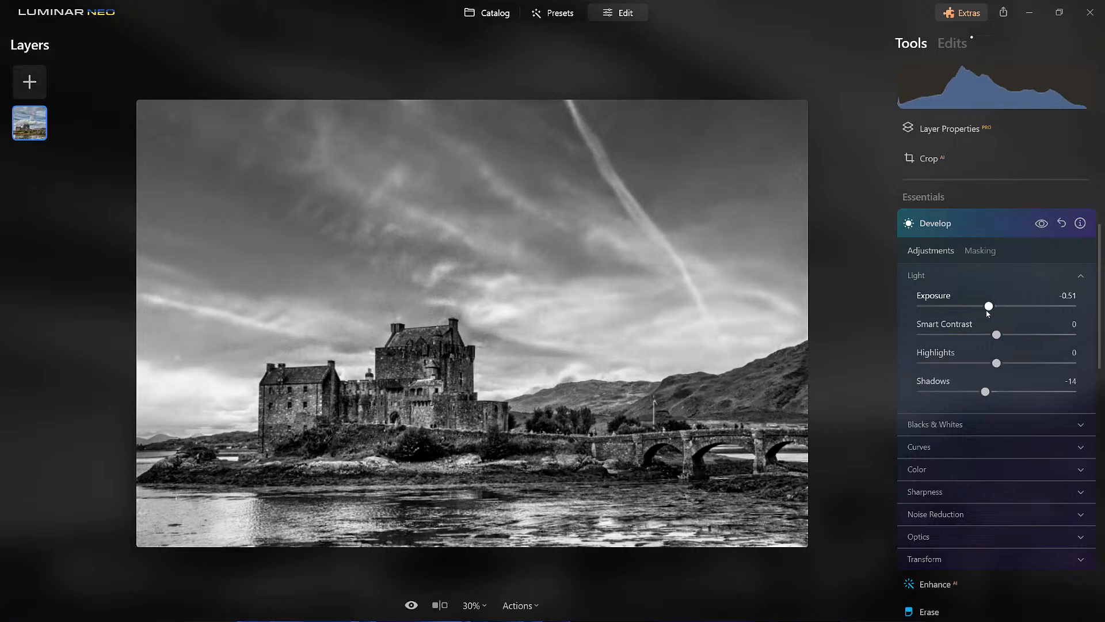
click(962, 427)
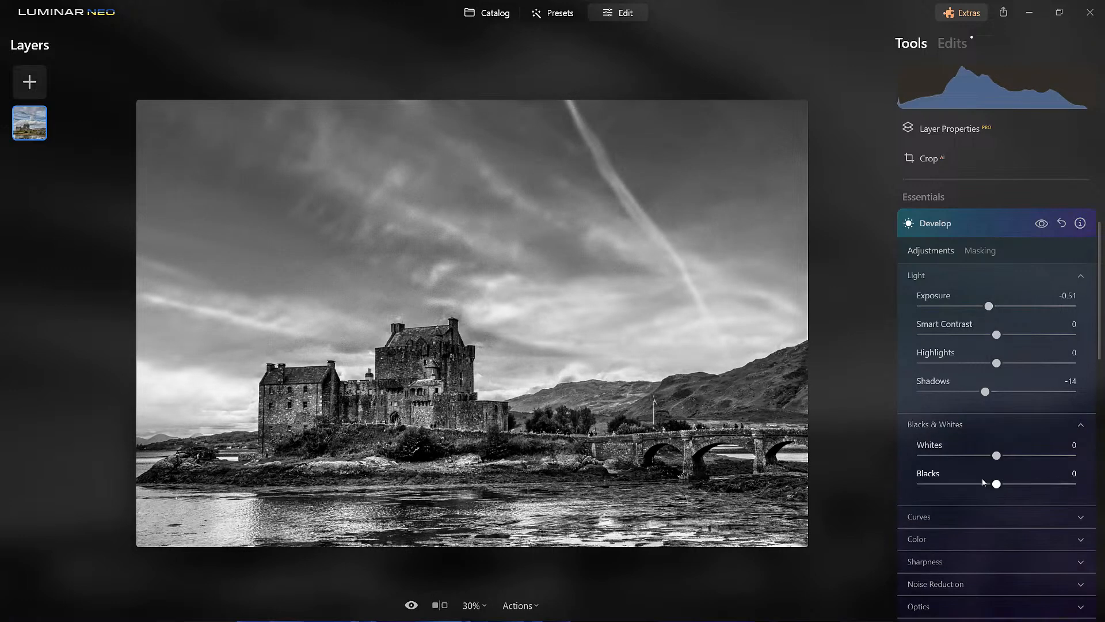
drag(998, 486, 982, 488)
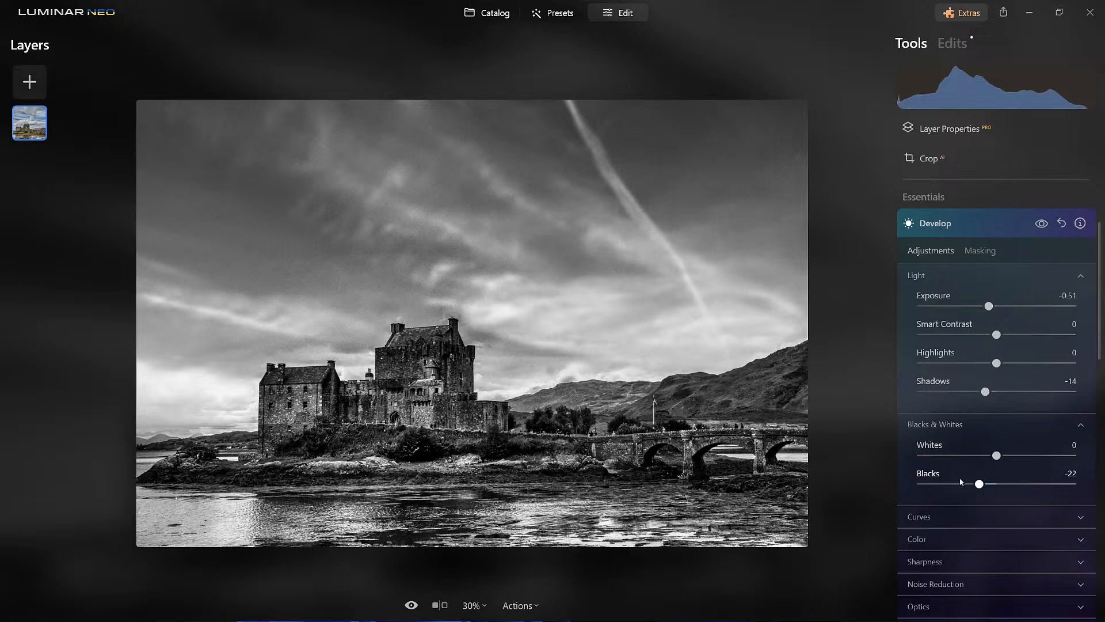
- Set Whites to -16 in Develop, compare the photo with and without the Develop adjustments, and close the tool
drag(997, 456, 982, 457)
click(1043, 224)
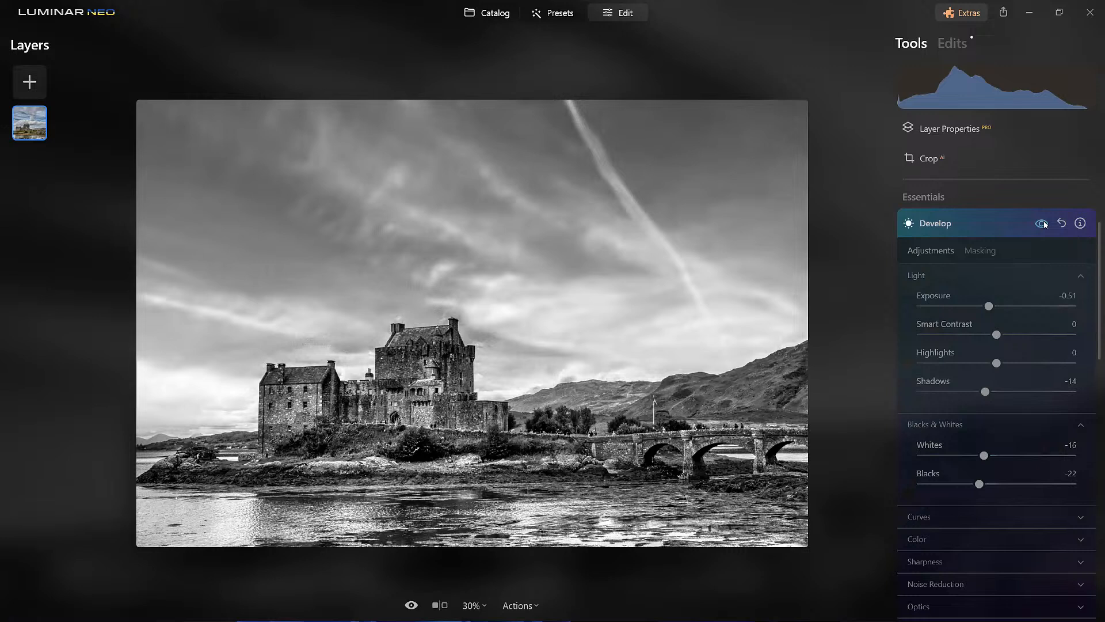
click(1043, 224)
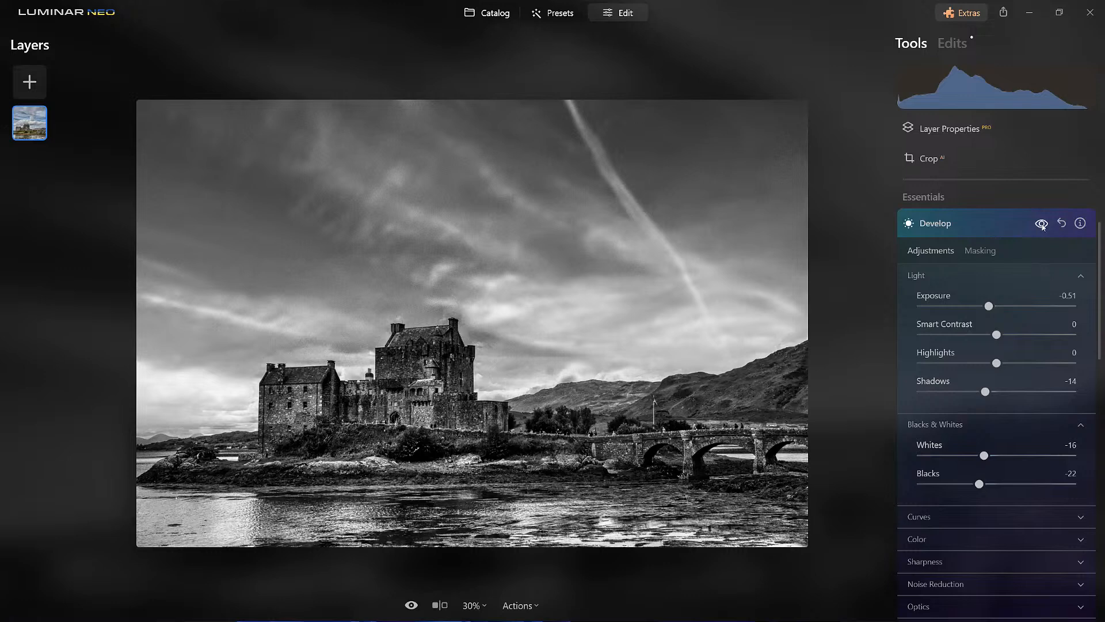
click(1042, 224)
click(1043, 225)
click(980, 230)
- Save the photo's current adjustments as a custom preset named "B&W Drama v2"
click(527, 610)
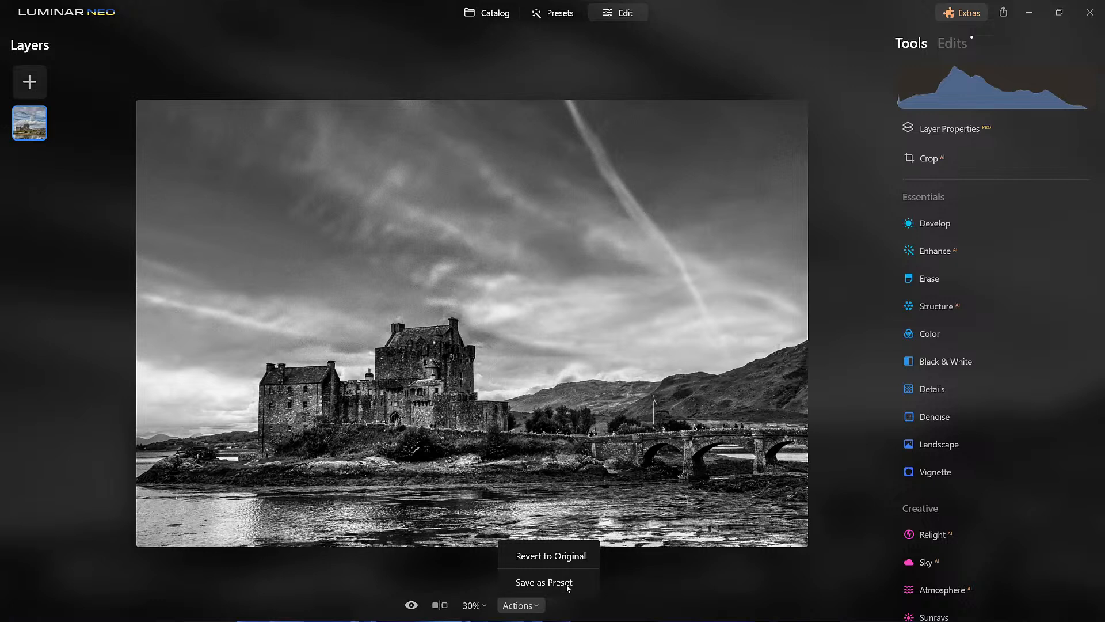
click(566, 585)
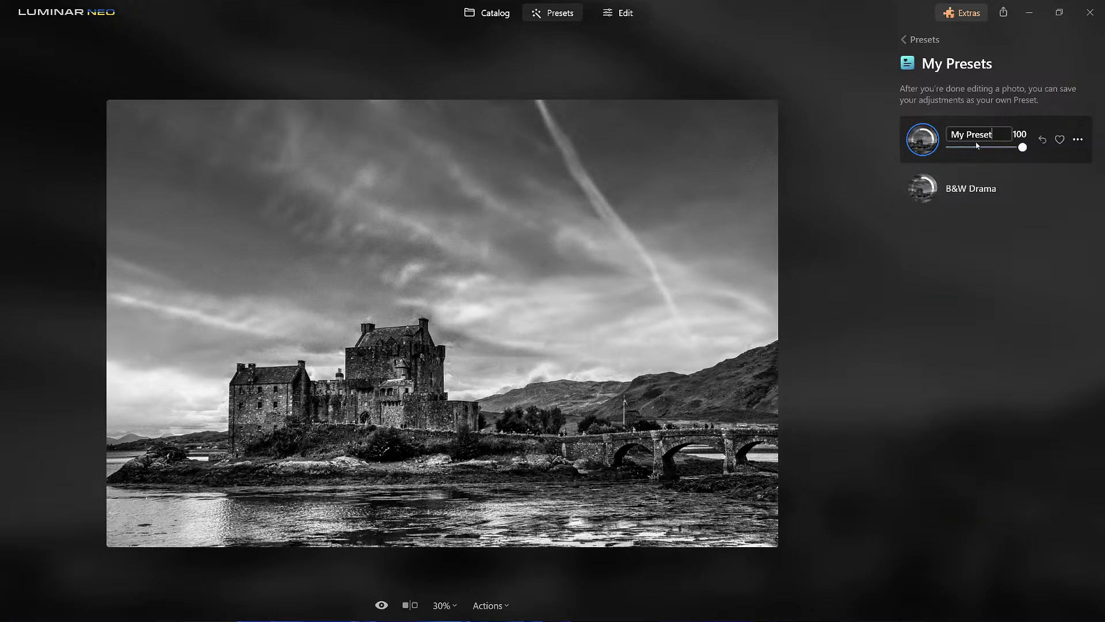
drag(999, 133, 926, 138)
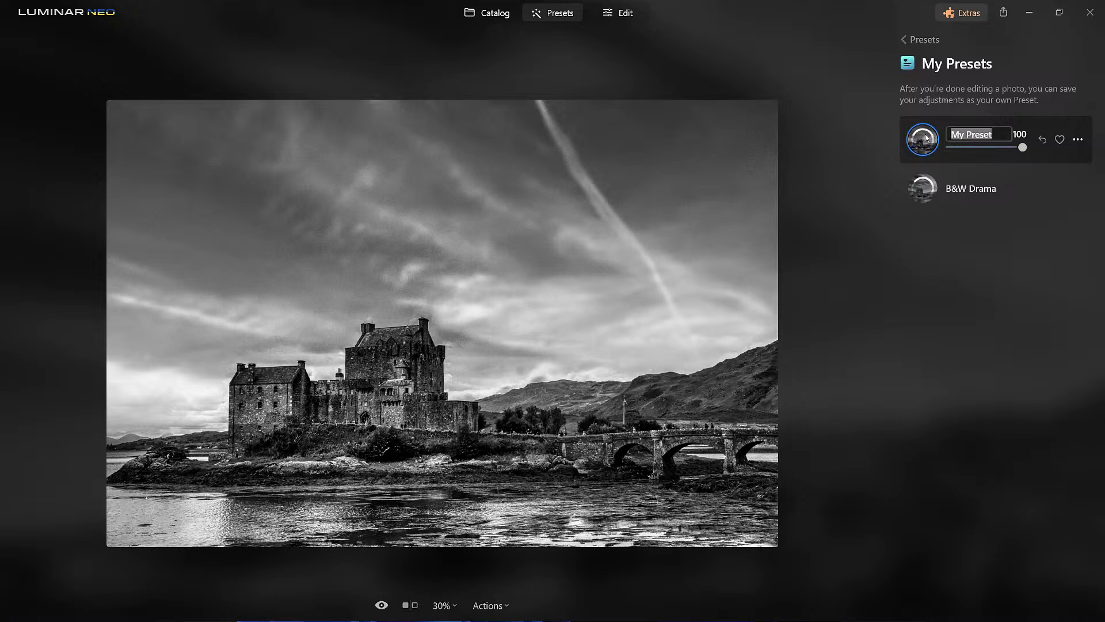
text(B)
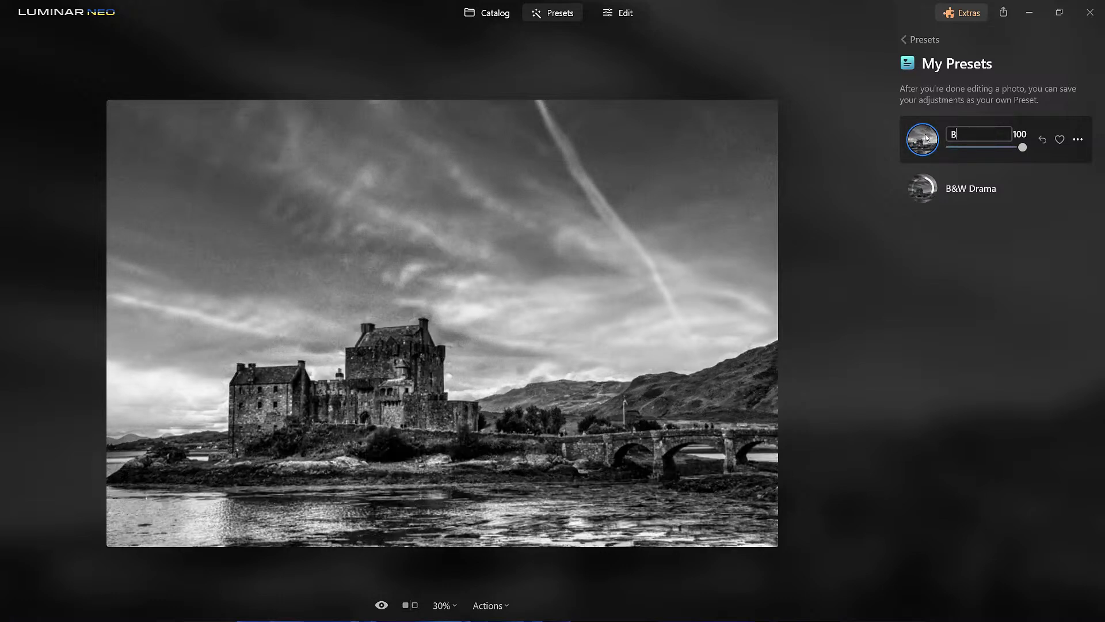
text(&W)
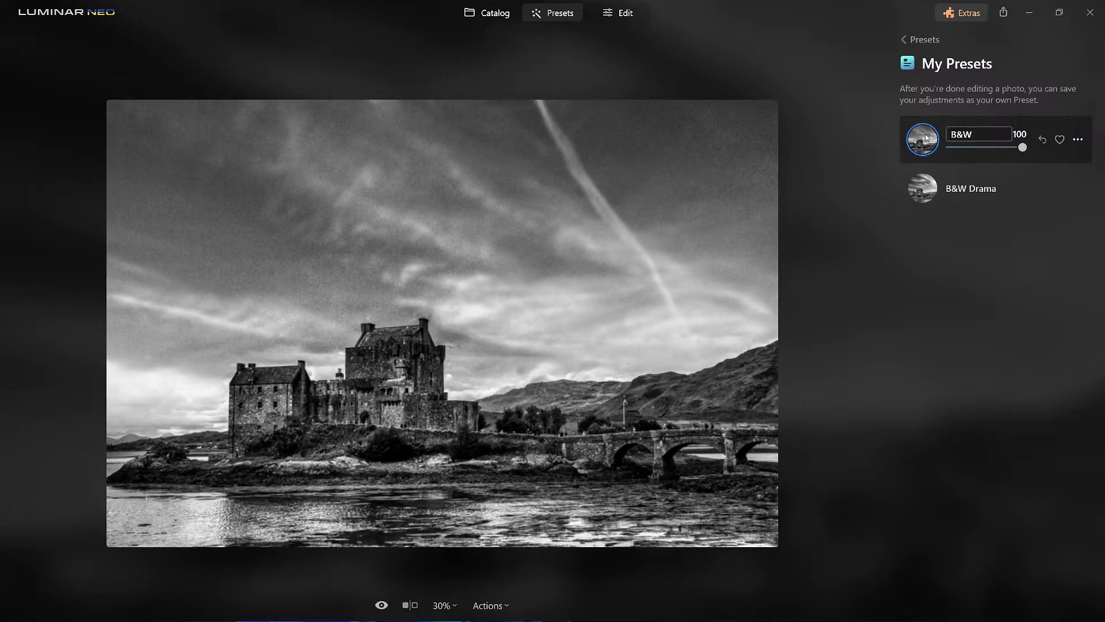
text( Drama v2)
key(Return)
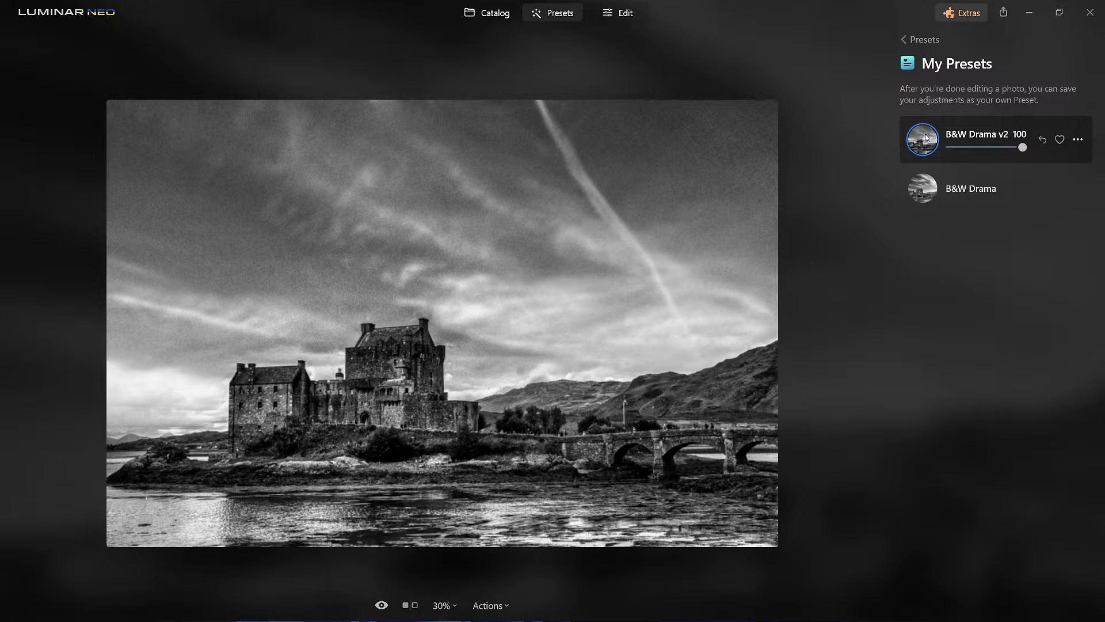